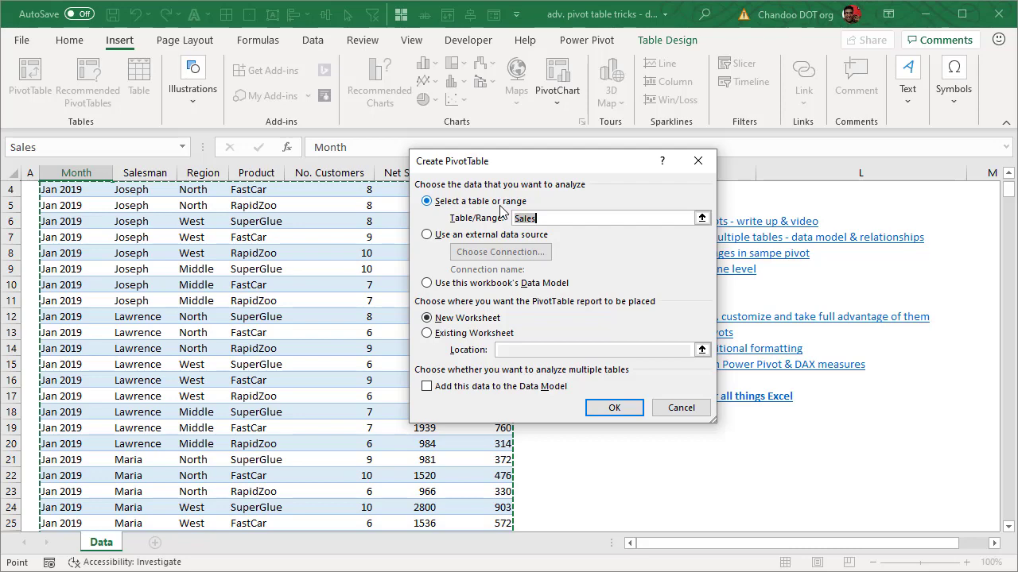
# Create a PivotTable from the Sales table on a new worksheet and place Month in its rows
pyautogui.click(613, 407)
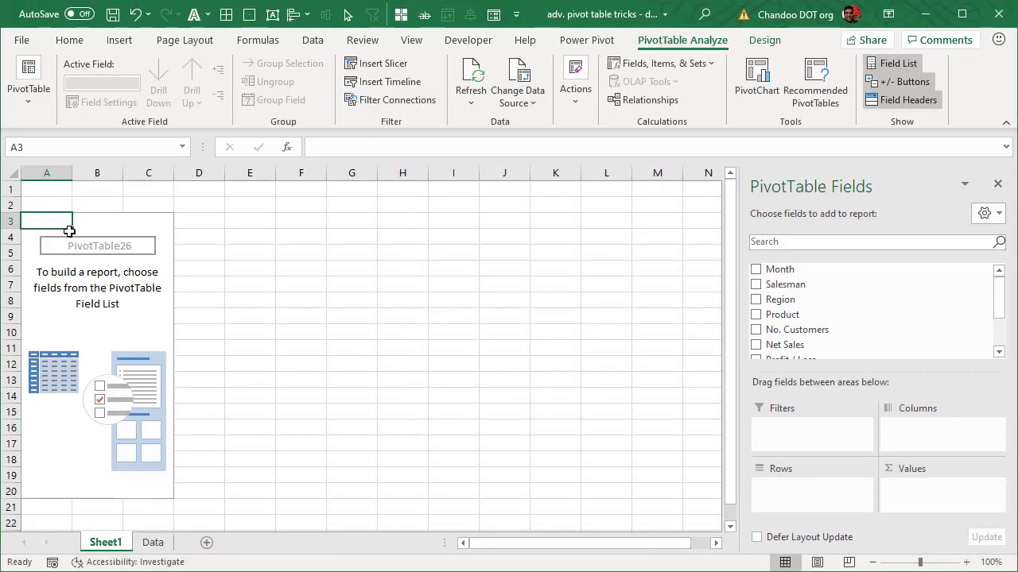
pyautogui.moveTo(1002, 295)
pyautogui.mouseDown()
pyautogui.moveTo(1003, 353)
pyautogui.moveTo(1007, 267)
pyautogui.moveTo(1011, 329)
pyautogui.moveTo(1002, 288)
pyautogui.mouseUp()
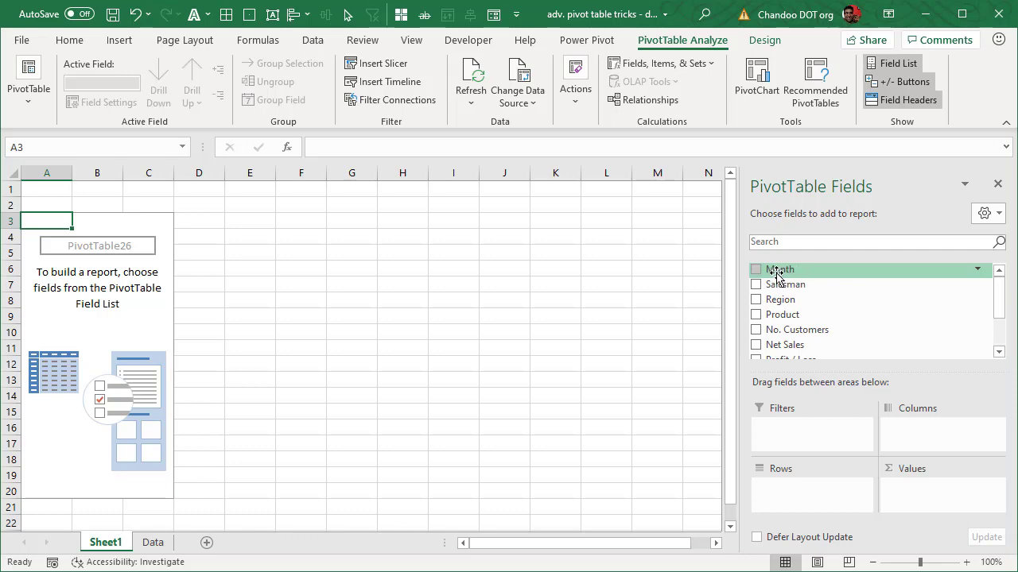
pyautogui.click(152, 541)
pyautogui.click(120, 543)
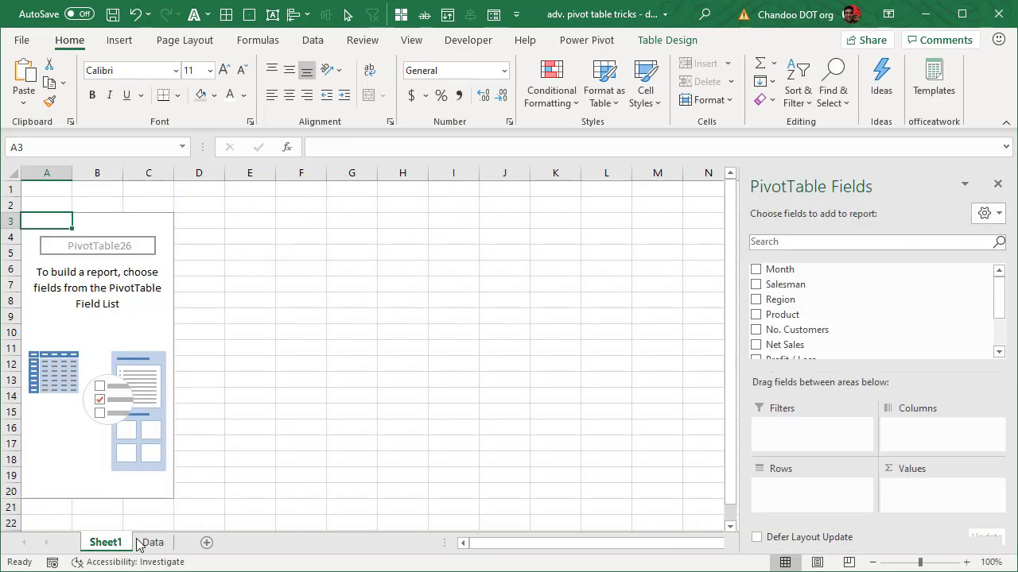
pyautogui.moveTo(776, 270); pyautogui.dragTo(846, 499)
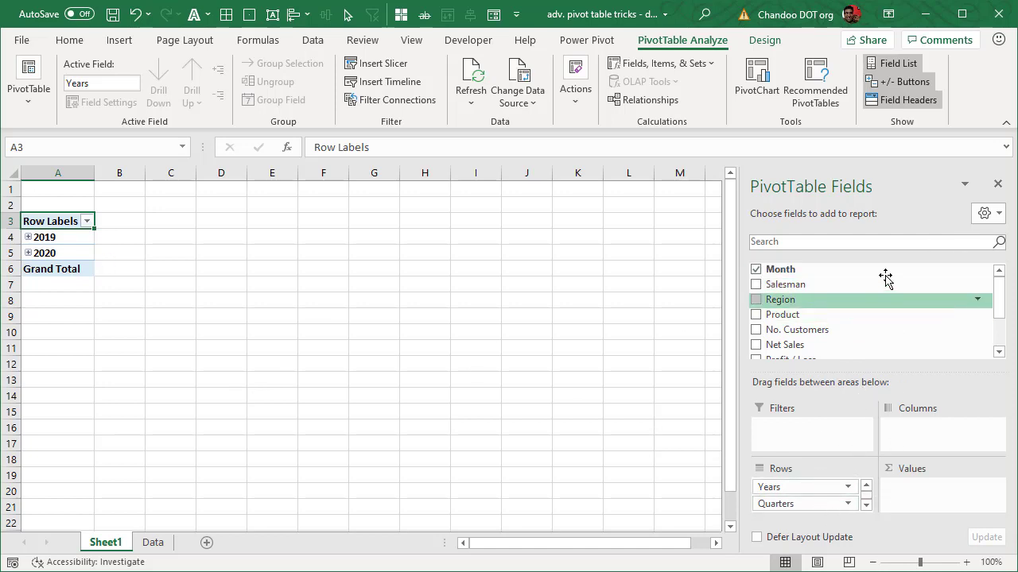
pyautogui.moveTo(904, 373); pyautogui.dragTo(904, 284)
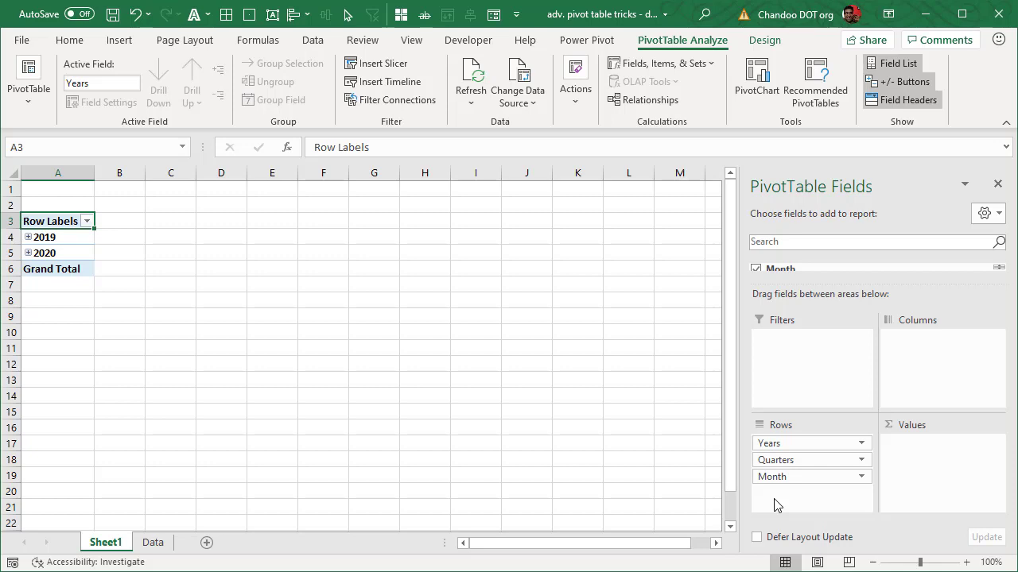
# Expand 2019 and 2020 in the row labels, along with Qtr2 and Qtr4 of 2019
pyautogui.click(28, 237)
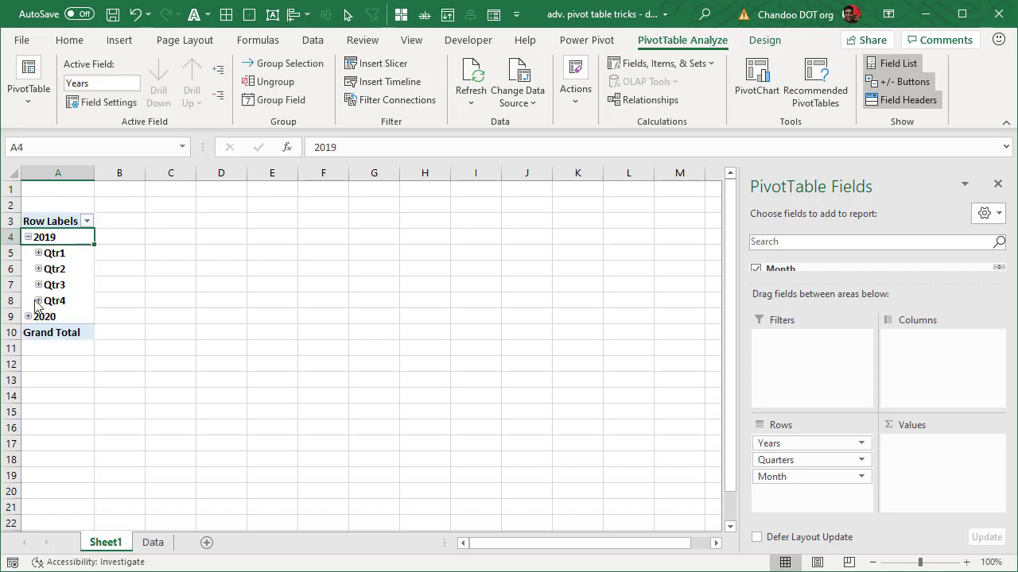
pyautogui.click(26, 317)
pyautogui.click(26, 317)
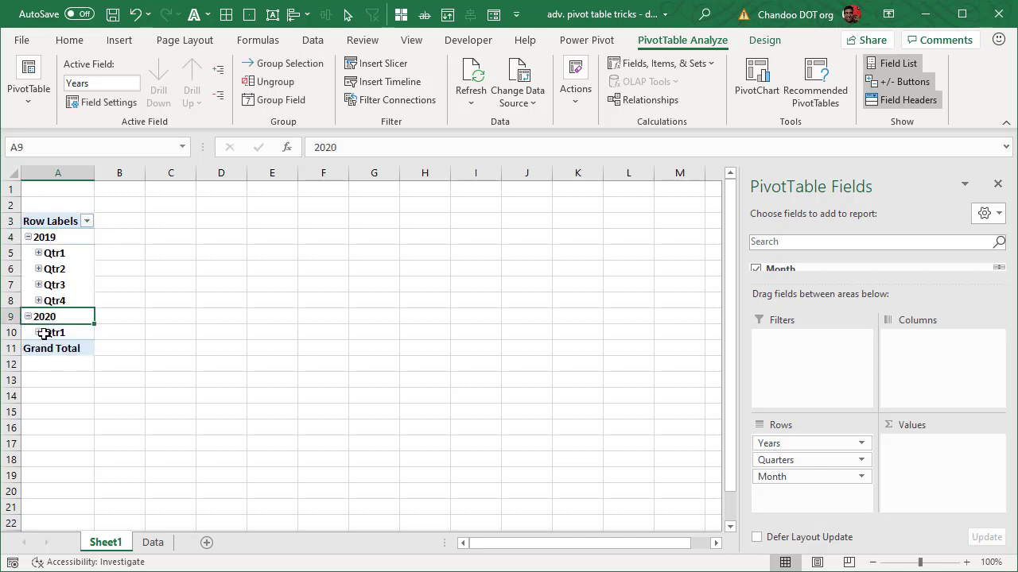
pyautogui.click(39, 269)
pyautogui.click(38, 348)
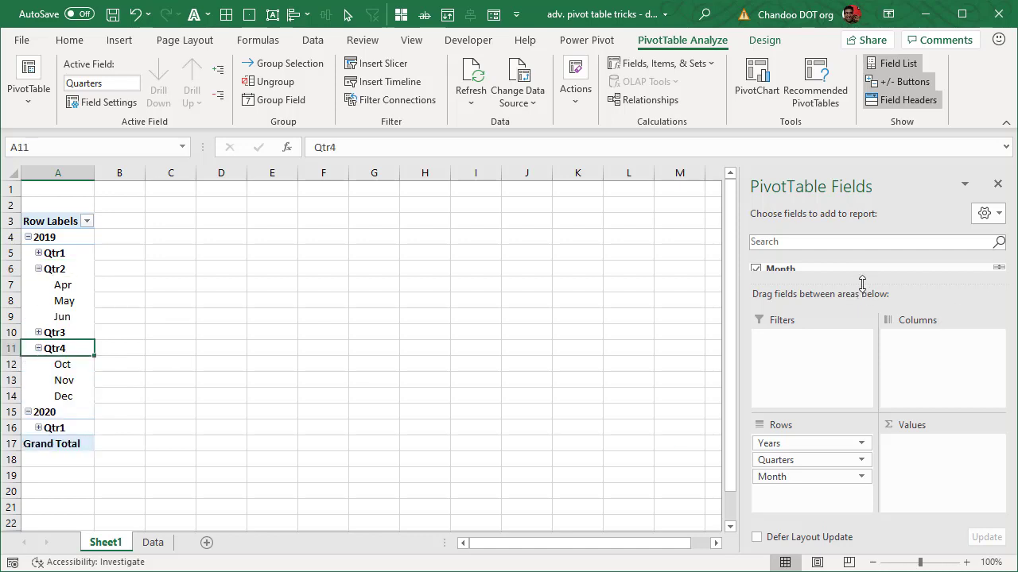
# Remove Month from the PivotTable's rows and move Quarters to its columns, leaving Years in the rows
pyautogui.moveTo(862, 283); pyautogui.dragTo(811, 424)
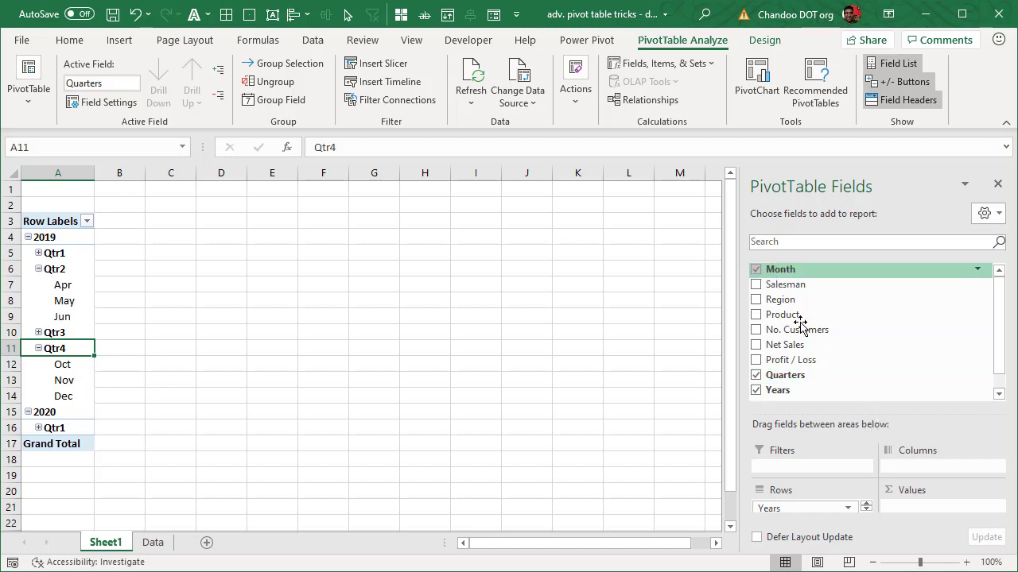
pyautogui.moveTo(877, 414); pyautogui.dragTo(875, 271)
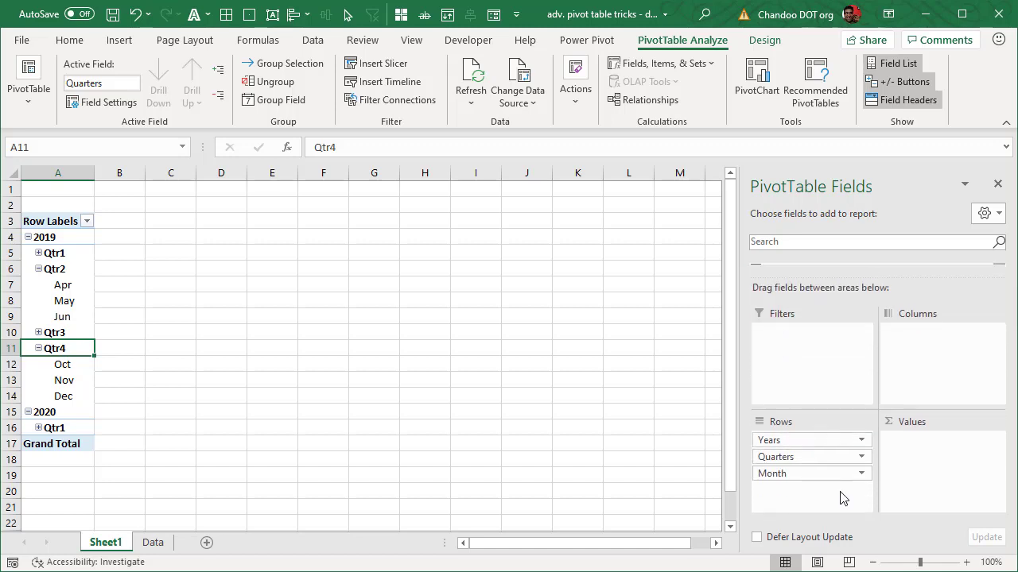
pyautogui.moveTo(792, 475); pyautogui.dragTo(461, 422)
pyautogui.moveTo(824, 459); pyautogui.dragTo(897, 349)
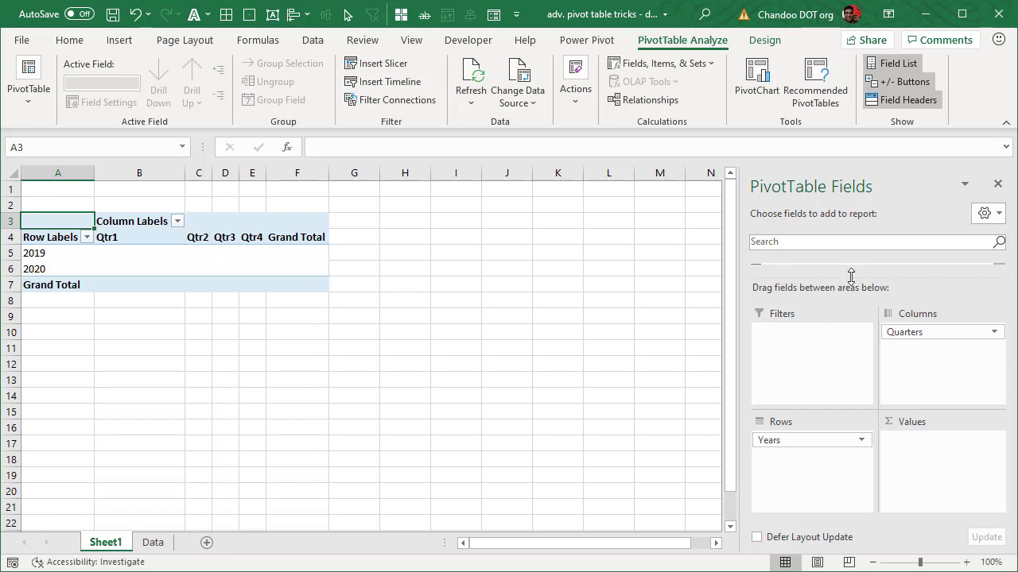
# Add No. Customers to the PivotTable's values and replace it with Net Sales
pyautogui.moveTo(855, 279); pyautogui.dragTo(859, 392)
pyautogui.moveTo(795, 329); pyautogui.dragTo(946, 493)
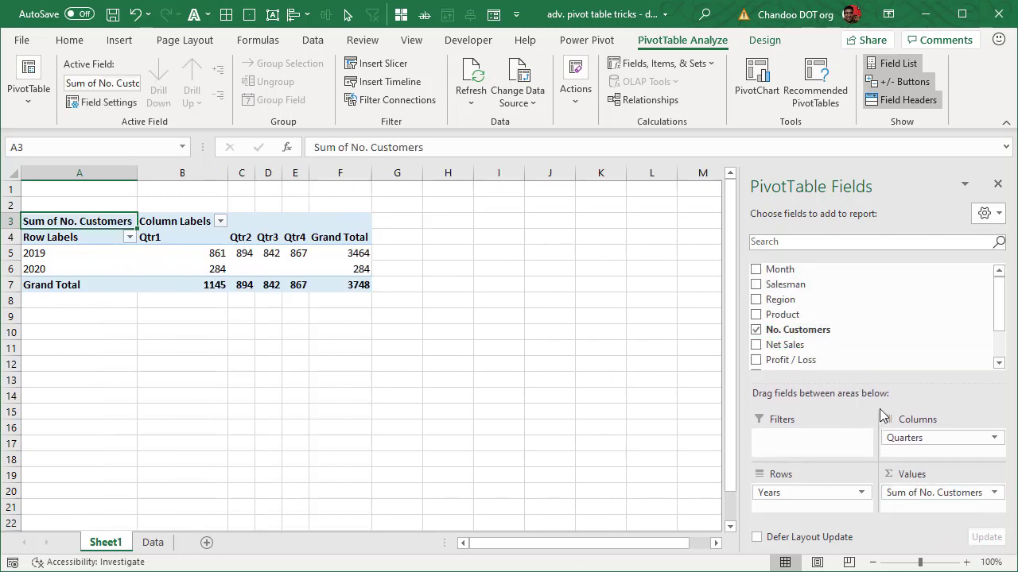
pyautogui.moveTo(785, 344); pyautogui.dragTo(450, 402)
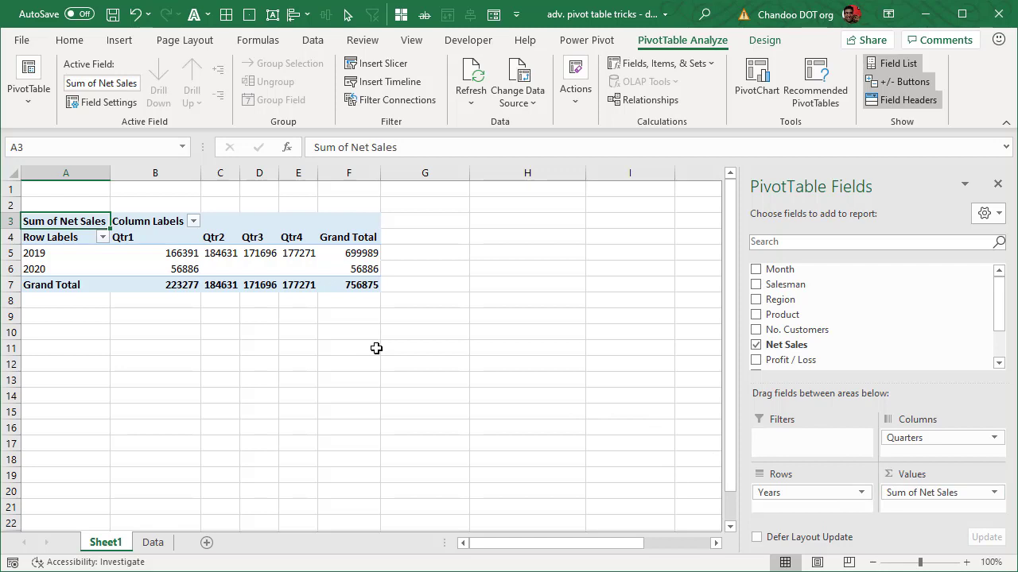
# Duplicate the whole PivotTable in A3:F7 to cell A15 on the same sheet
pyautogui.click(34, 402)
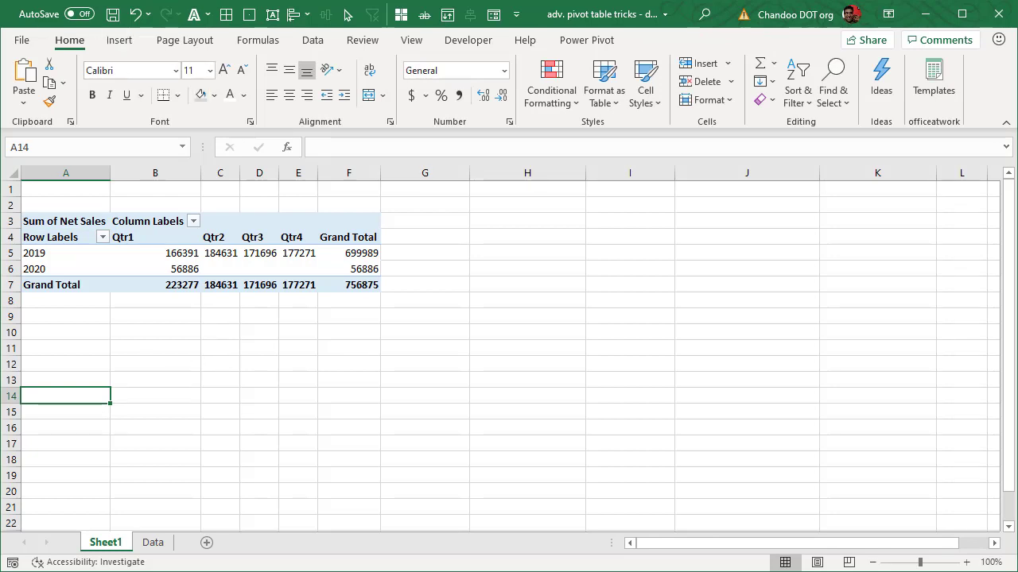
pyautogui.moveTo(50, 217); pyautogui.dragTo(362, 294)
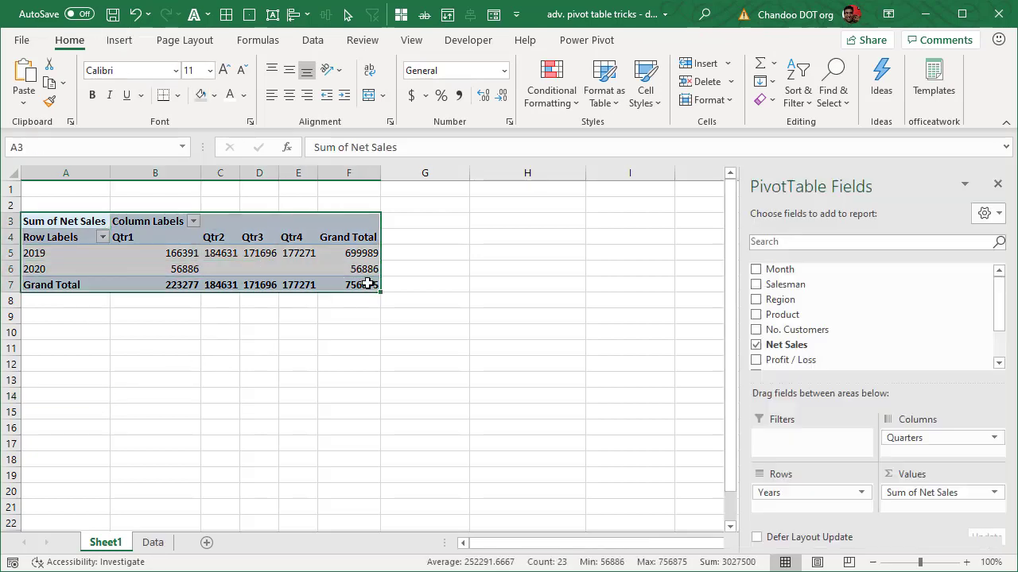
pyautogui.hotkey('ctrl', 'c')
pyautogui.click(64, 411)
pyautogui.hotkey('ctrl', 'v')
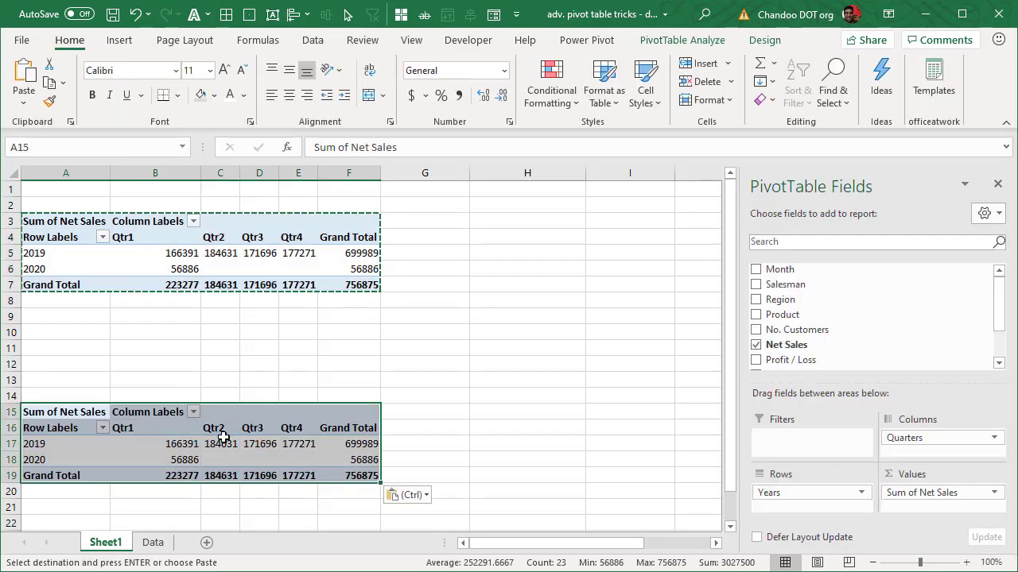
# In the PivotTable copy at A15, remove Years and move Quarters from columns to rows
pyautogui.click(221, 443)
pyautogui.moveTo(806, 497); pyautogui.dragTo(567, 454)
pyautogui.moveTo(943, 442); pyautogui.dragTo(779, 494)
# Add a Years slicer for the quarterly PivotTable and place it in the empty area around column H, row 9
pyautogui.scroll(-1, 933, 358)
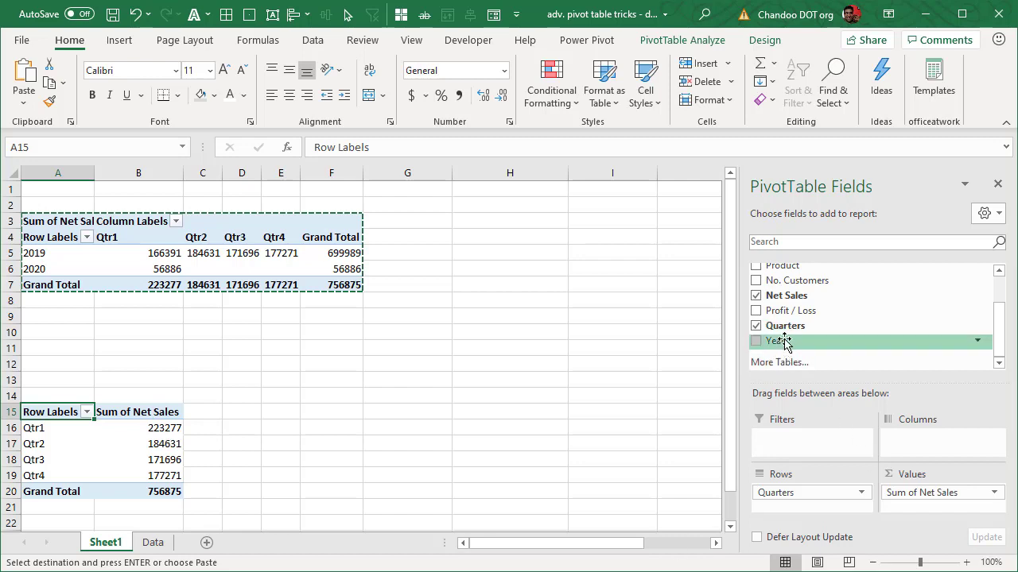
pyautogui.scroll(1, 858, 358)
pyautogui.scroll(-1, 858, 358)
pyautogui.rightClick(773, 340)
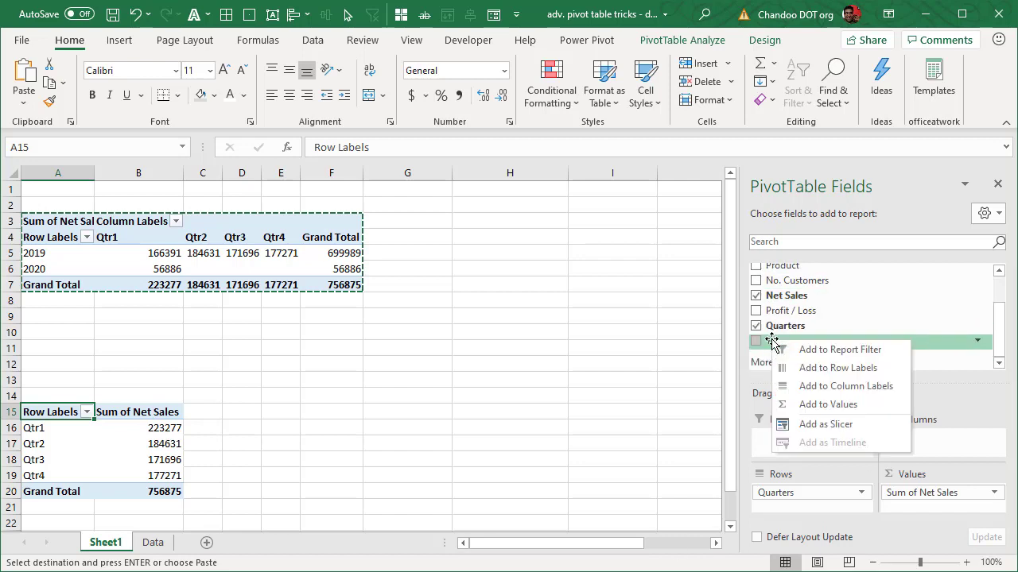
pyautogui.click(823, 424)
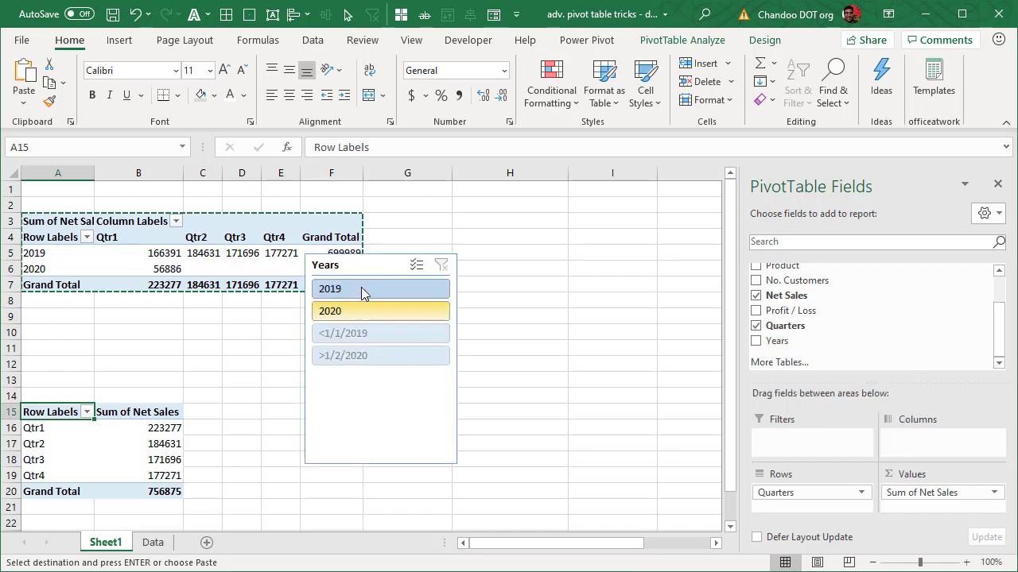
pyautogui.moveTo(372, 267); pyautogui.dragTo(539, 332)
# Filter the quarterly PivotTable by 2019 and 2020 in turn with the Years slicer, and clear the filter
pyautogui.click(523, 348)
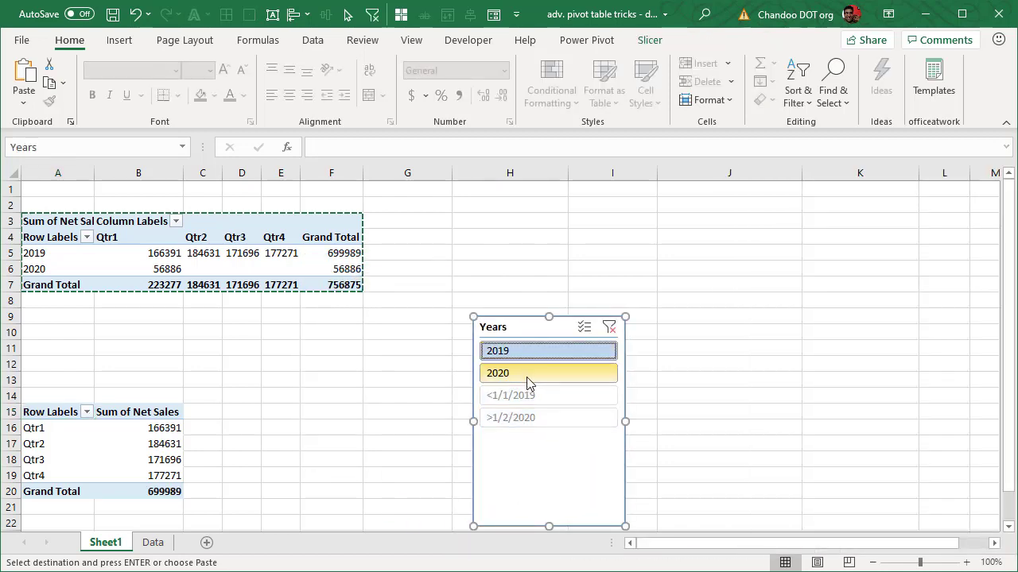
pyautogui.click(528, 375)
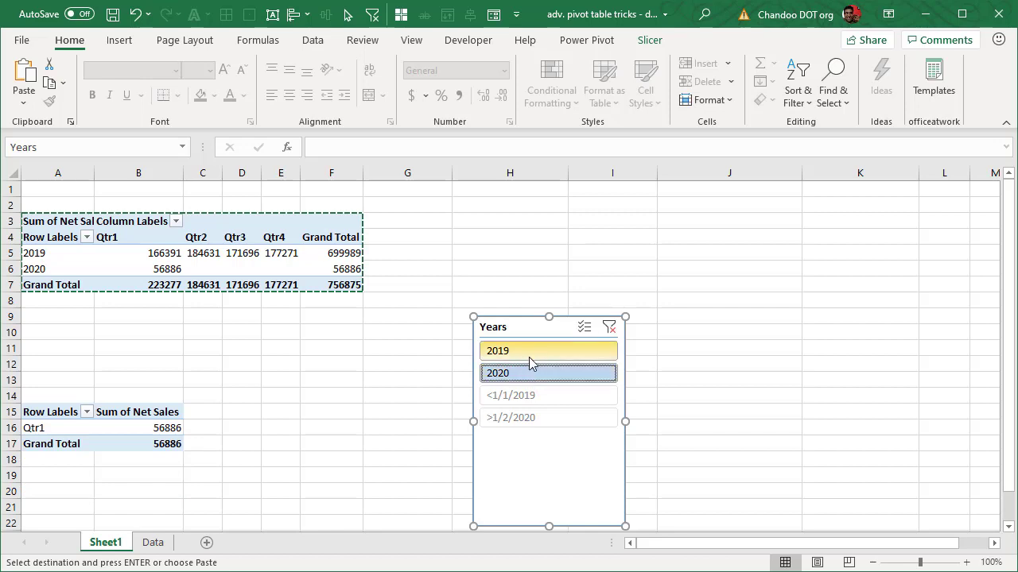
pyautogui.click(538, 350)
pyautogui.click(608, 328)
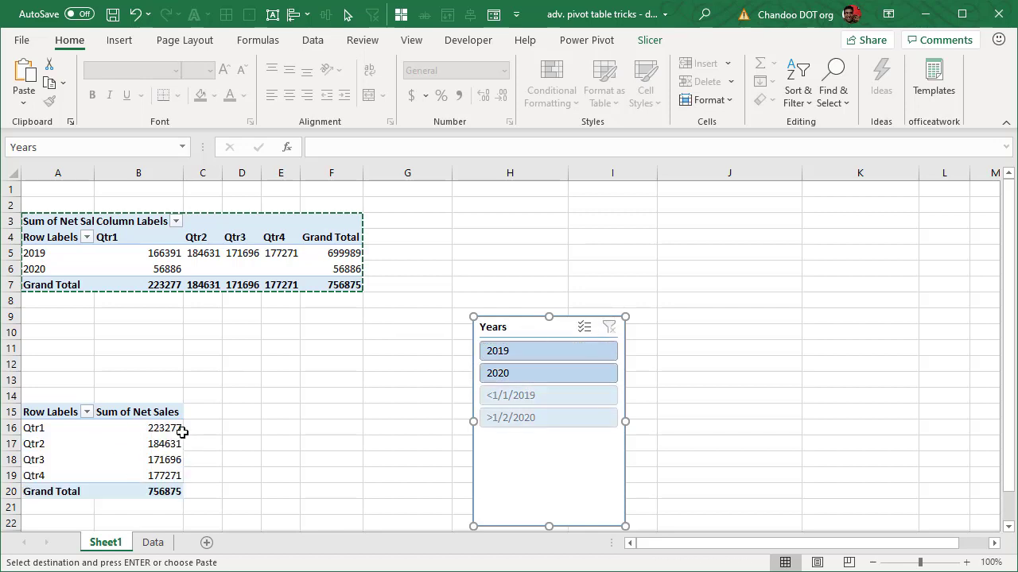
pyautogui.click(76, 460)
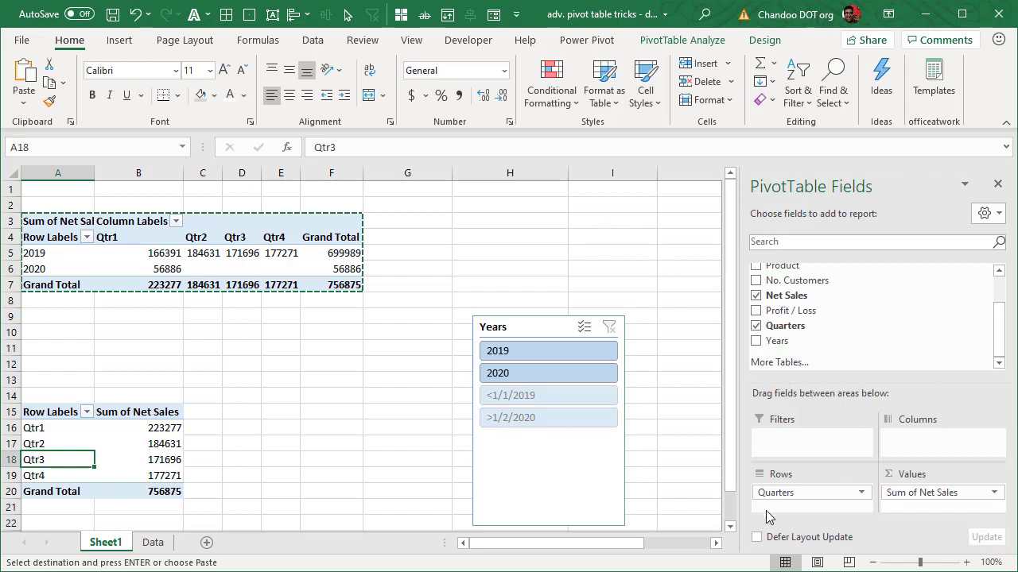
pyautogui.scroll(1, 857, 326)
pyautogui.scroll(1, 856, 326)
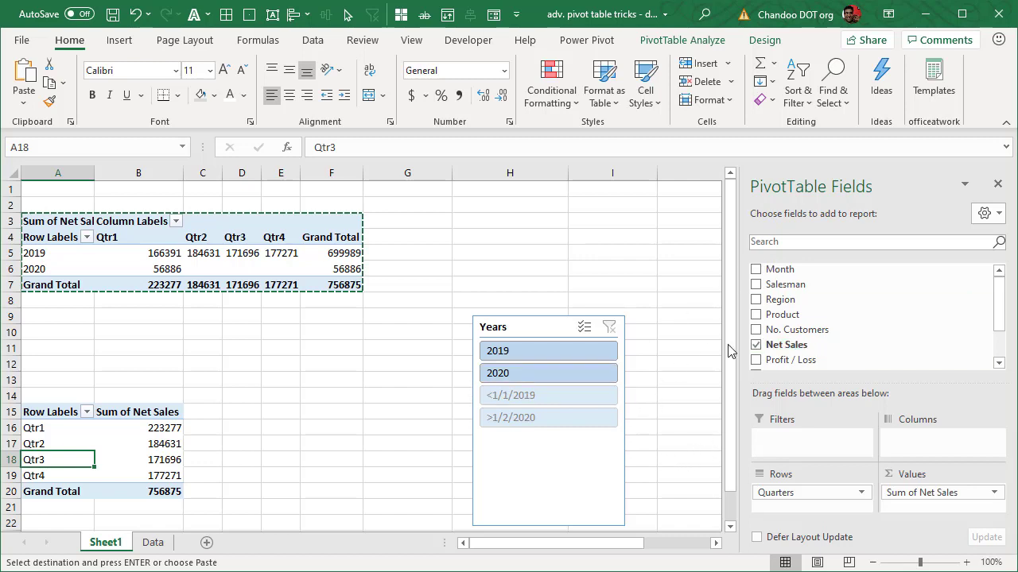
pyautogui.rightClick(45, 430)
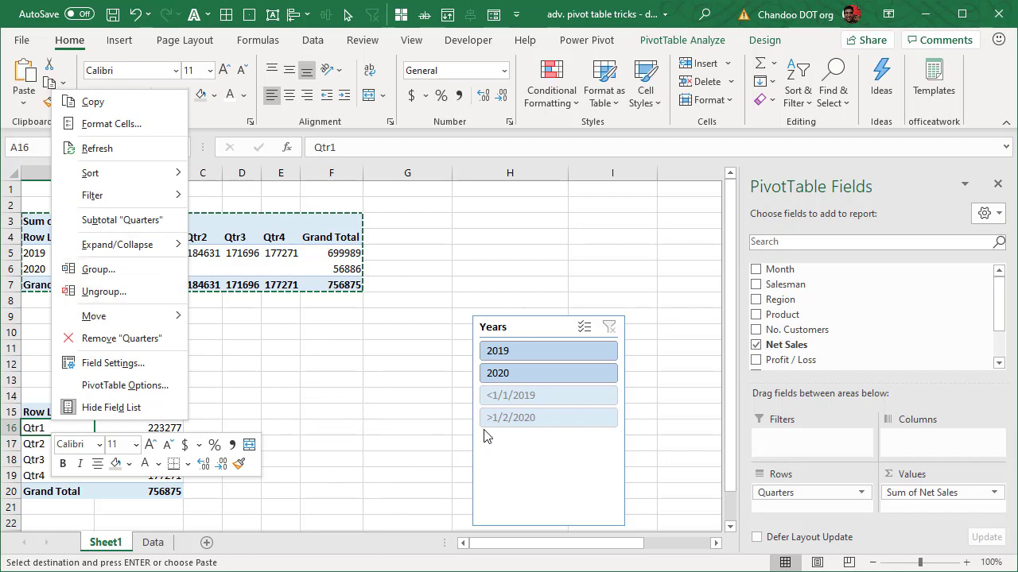
pyautogui.scroll(-2, 938, 358)
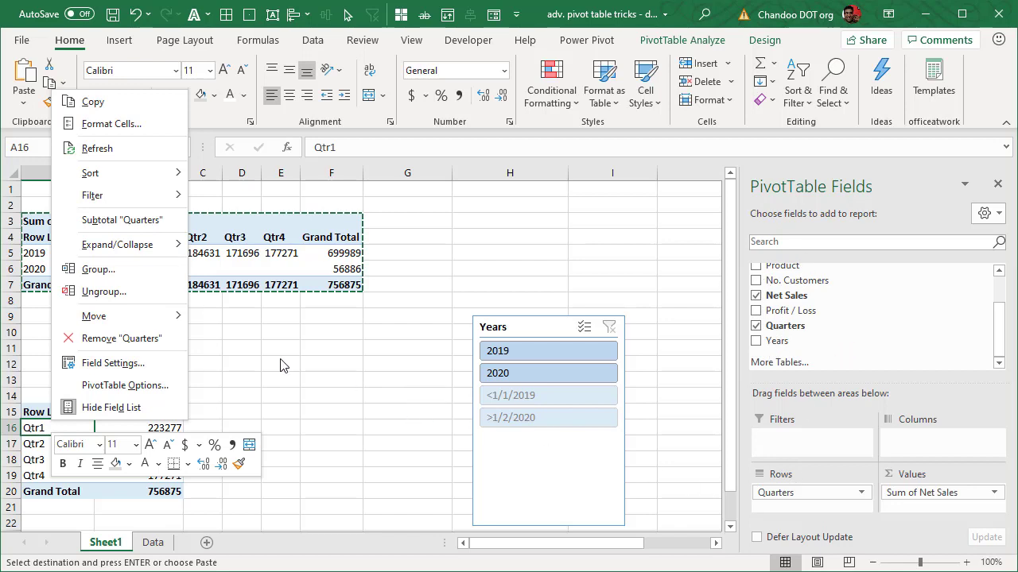
pyautogui.click(306, 356)
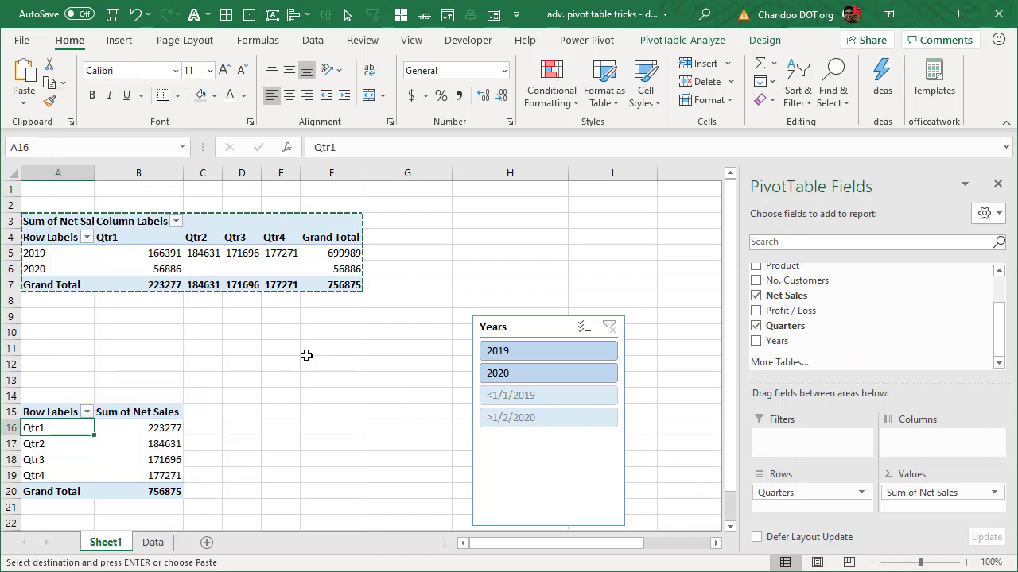
# Paste another copy of the first PivotTable at cell A32
pyautogui.scroll(-8, 292, 457)
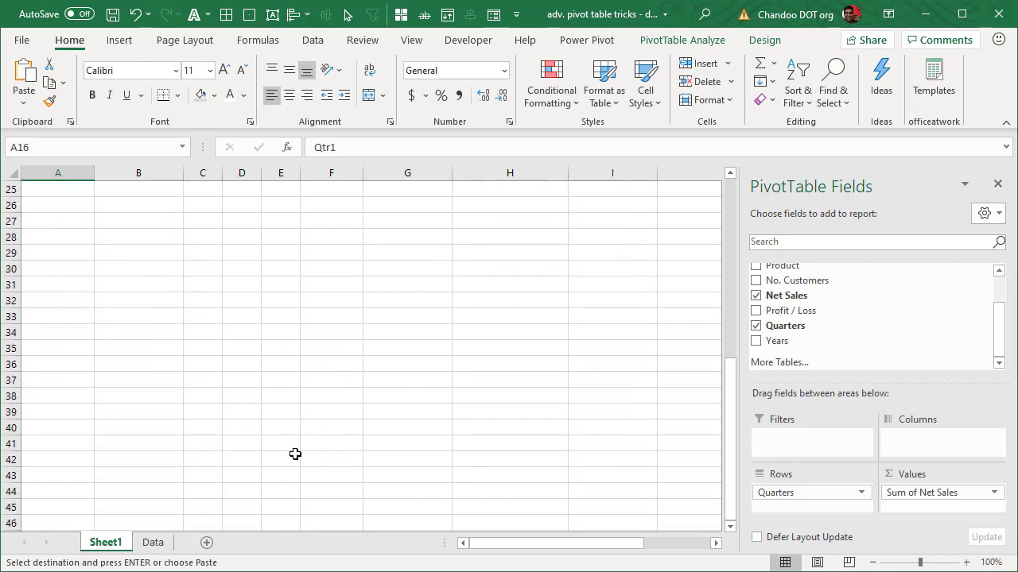
pyautogui.click(52, 300)
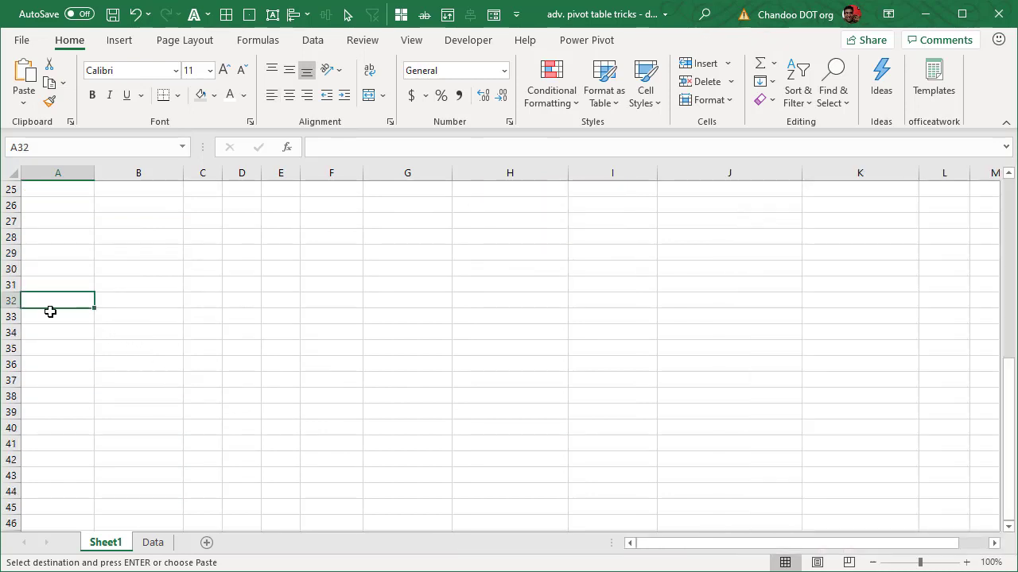
pyautogui.hotkey('ctrl', 'v')
pyautogui.click(280, 348)
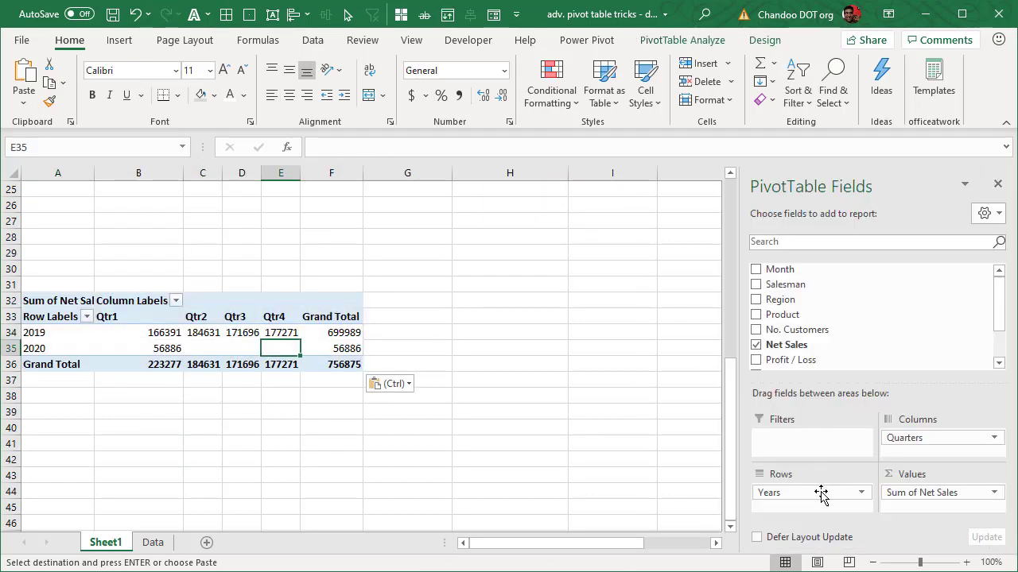
# In the PivotTable copy at A32, remove Years and Quarters and add Net Sales to the rows
pyautogui.moveTo(821, 493); pyautogui.dragTo(549, 477)
pyautogui.moveTo(922, 438); pyautogui.dragTo(602, 405)
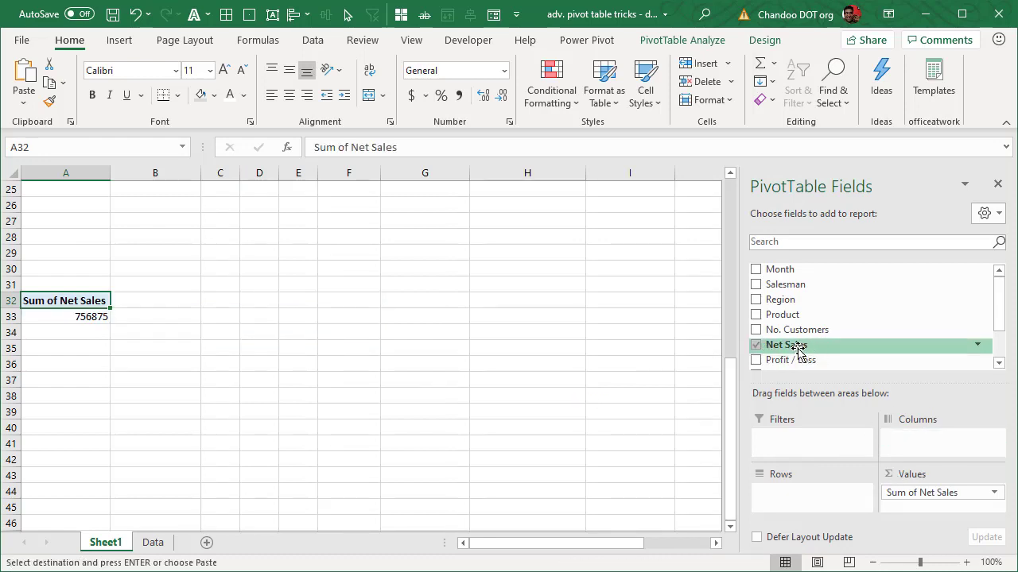
pyautogui.scroll(-1, 899, 326)
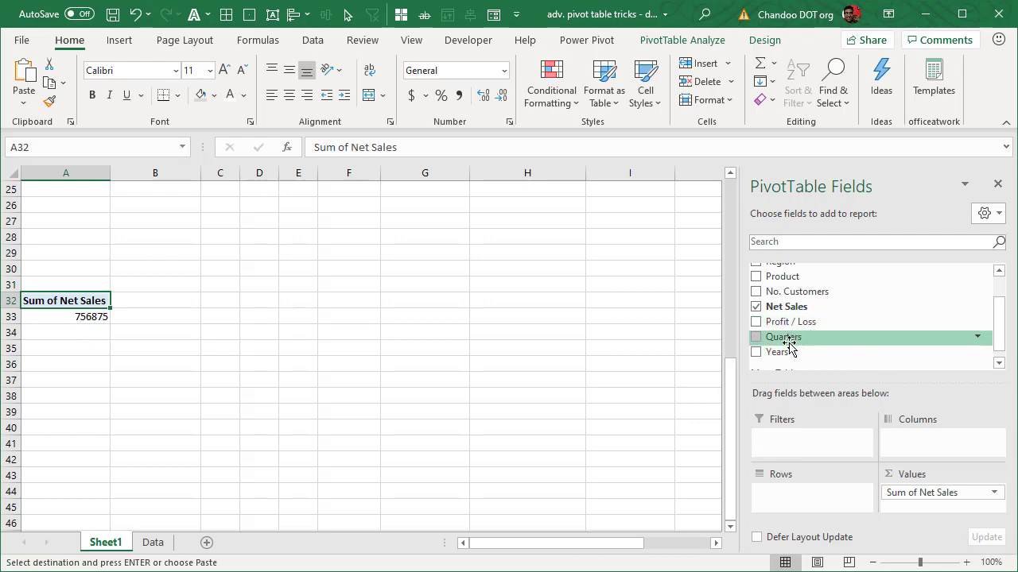
pyautogui.moveTo(799, 310); pyautogui.dragTo(823, 494)
# Look through the individual Net Sales row labels of the PivotTable at A32 and select the first one in A33
pyautogui.scroll(-5, 366, 405)
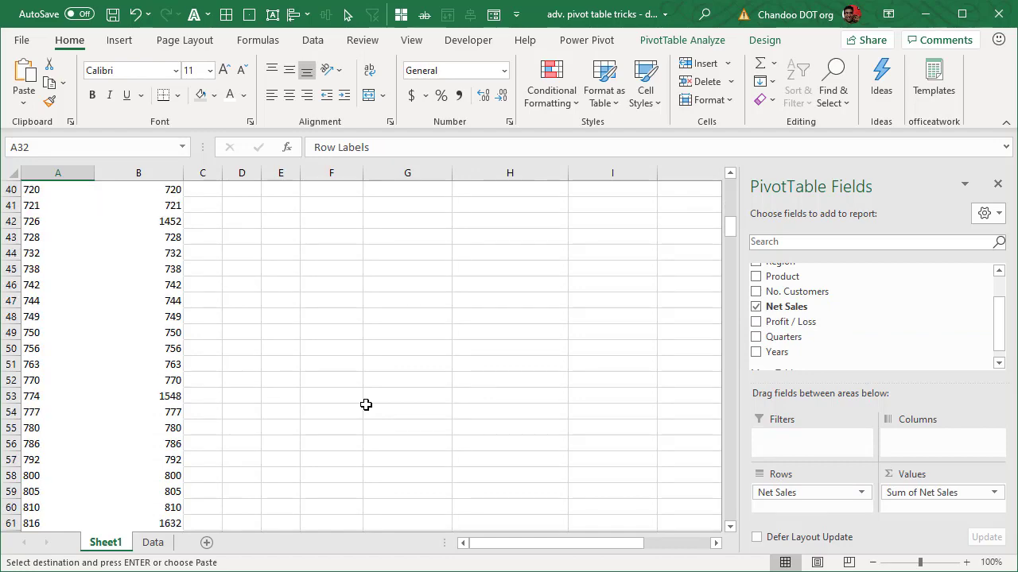
pyautogui.scroll(6, 366, 405)
pyautogui.scroll(-12, 366, 404)
pyautogui.scroll(8, 366, 405)
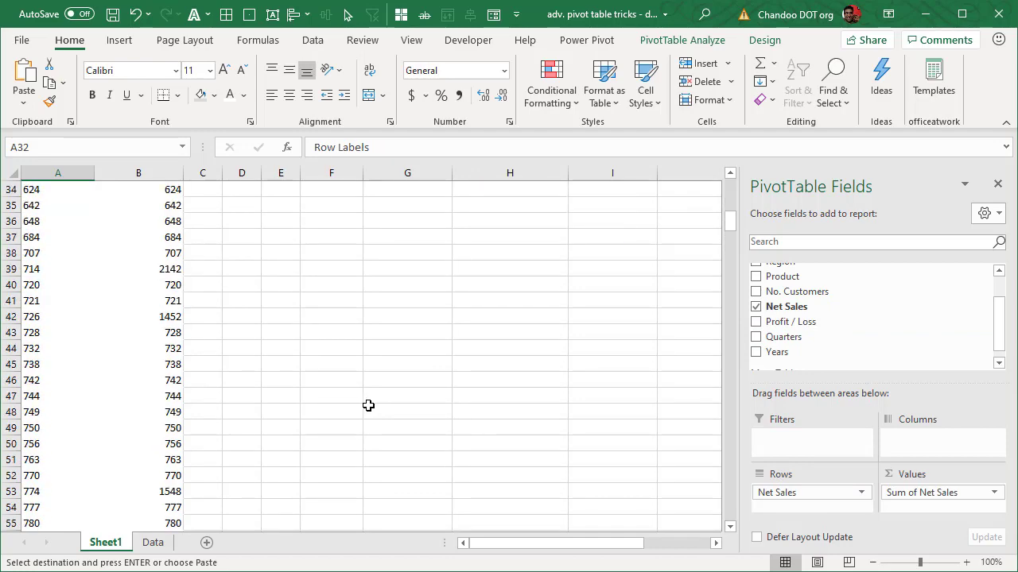
pyautogui.scroll(4, 369, 407)
pyautogui.scroll(-3, 369, 407)
pyautogui.click(47, 221)
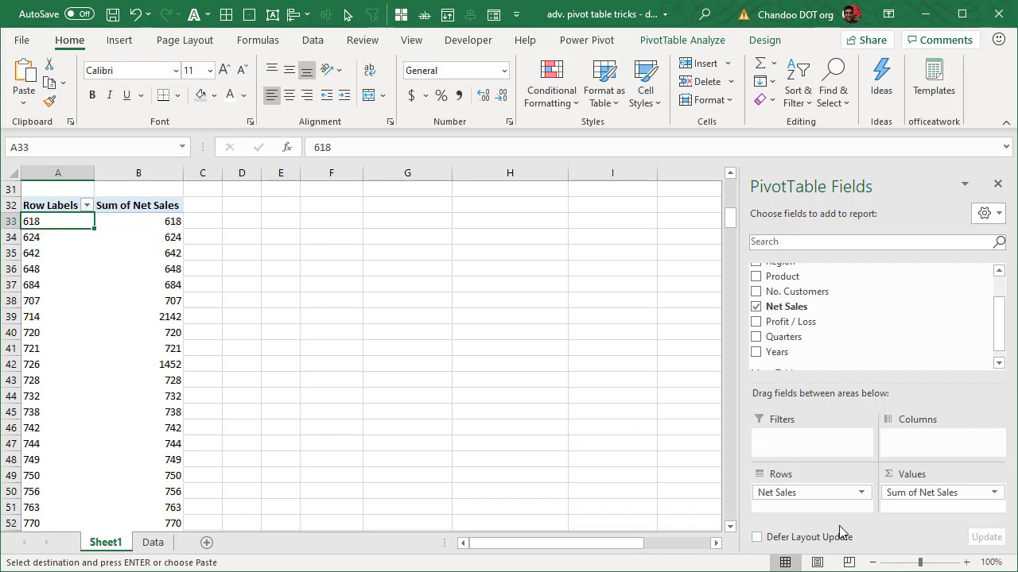
# In the PivotTable at A32, replace Net Sales in the values with a count of Salesman
pyautogui.moveTo(893, 492); pyautogui.dragTo(581, 390)
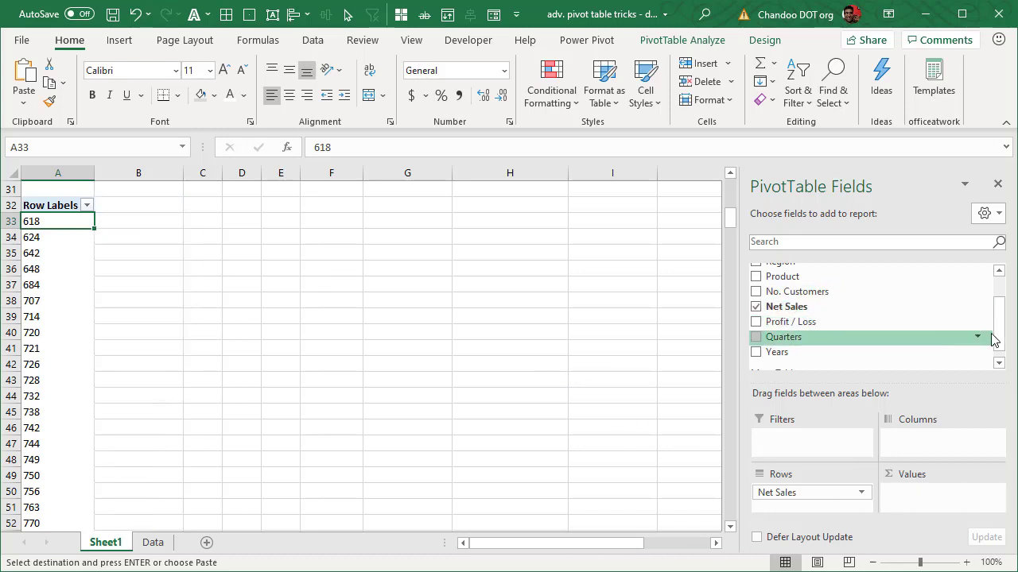
pyautogui.moveTo(1000, 322); pyautogui.dragTo(1000, 280)
pyautogui.moveTo(787, 288); pyautogui.dragTo(923, 494)
pyautogui.scroll(-5, 208, 370)
pyautogui.scroll(7, 208, 370)
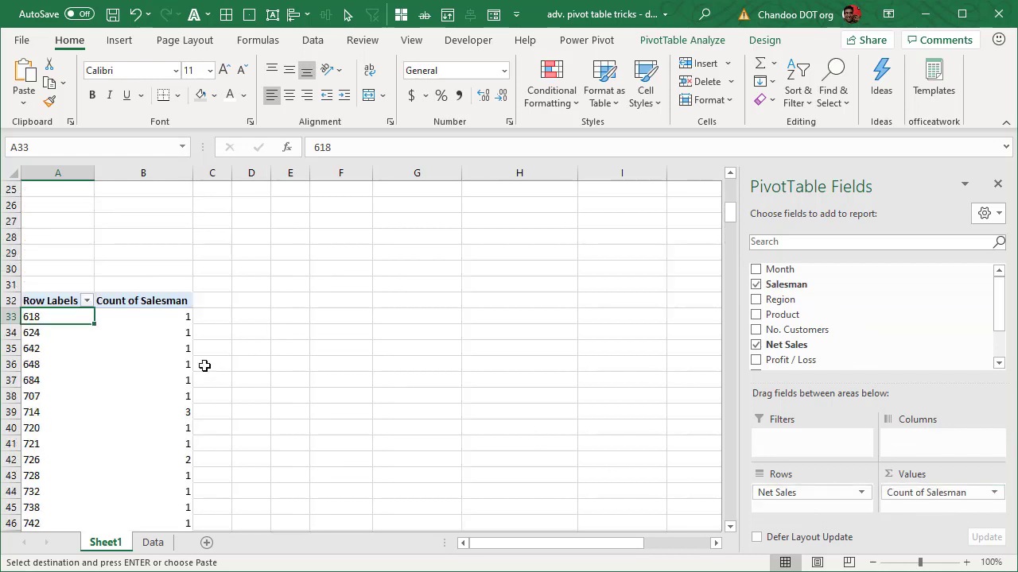
# Examine the salesman counts against the individual Net Sales labels, such as the 714 row
pyautogui.click(183, 414)
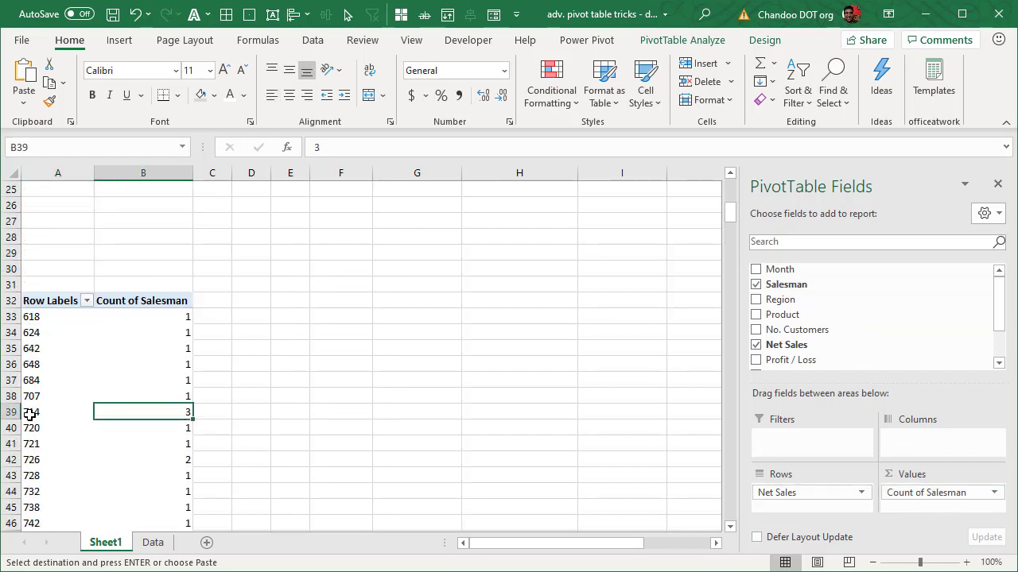
pyautogui.click(32, 417)
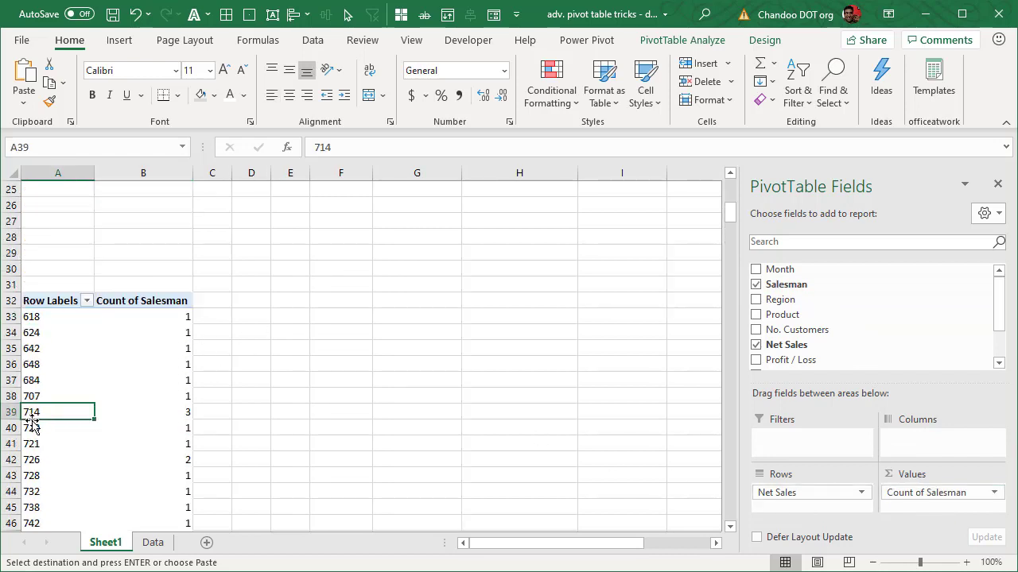
pyautogui.click(181, 415)
pyautogui.scroll(-9, 175, 470)
pyautogui.scroll(10, 176, 471)
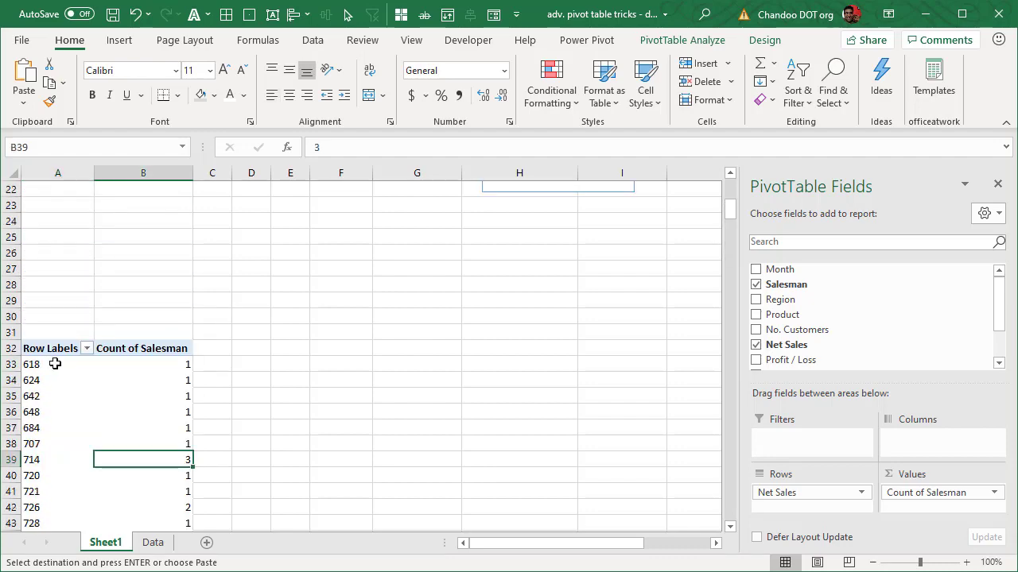
# Group the Net Sales row labels of the PivotTable at A32 starting at 500, in intervals of 500
pyautogui.click(54, 363)
pyautogui.moveTo(729, 211); pyautogui.dragTo(753, 213)
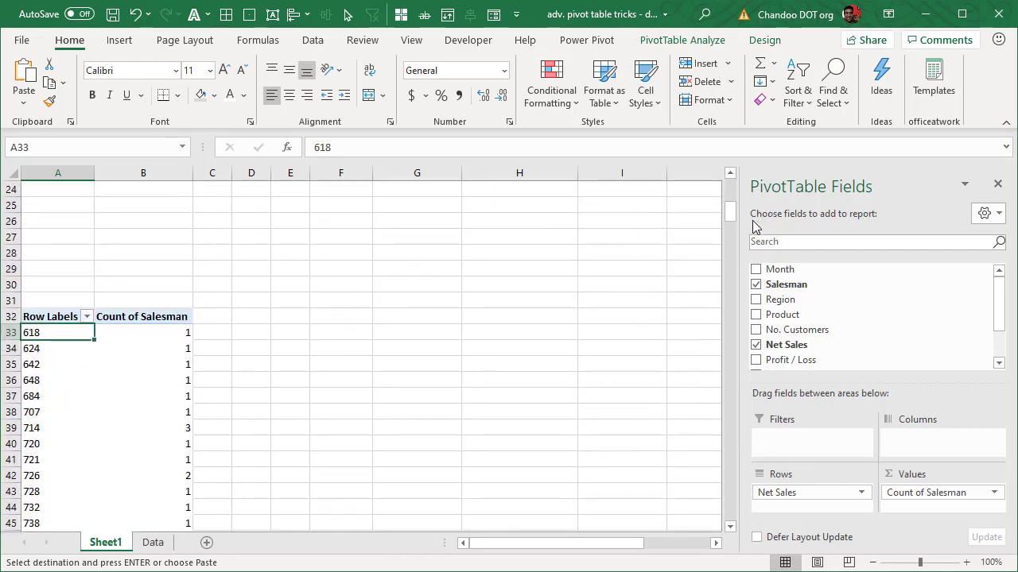
pyautogui.rightClick(54, 331)
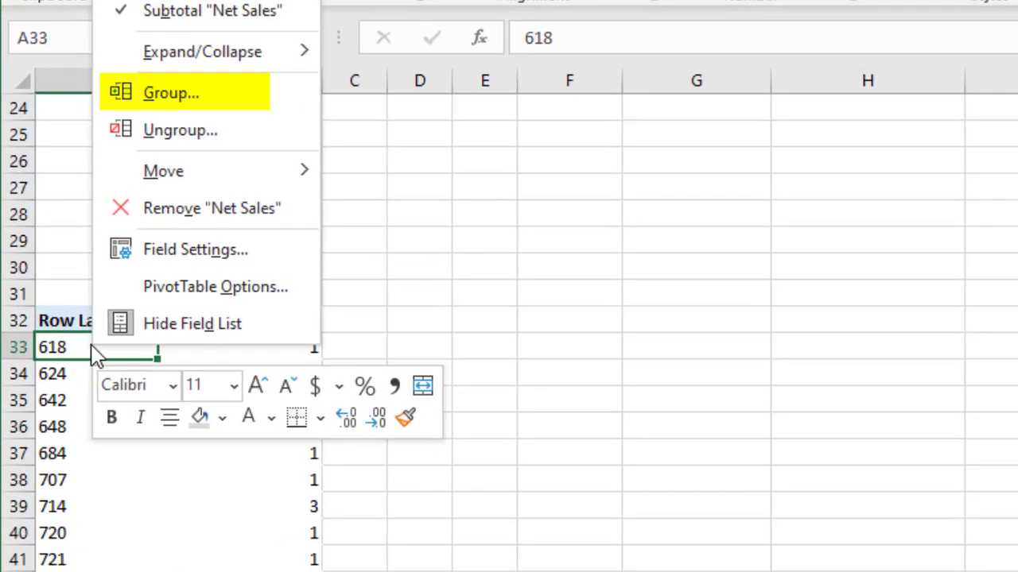
pyautogui.click(224, 104)
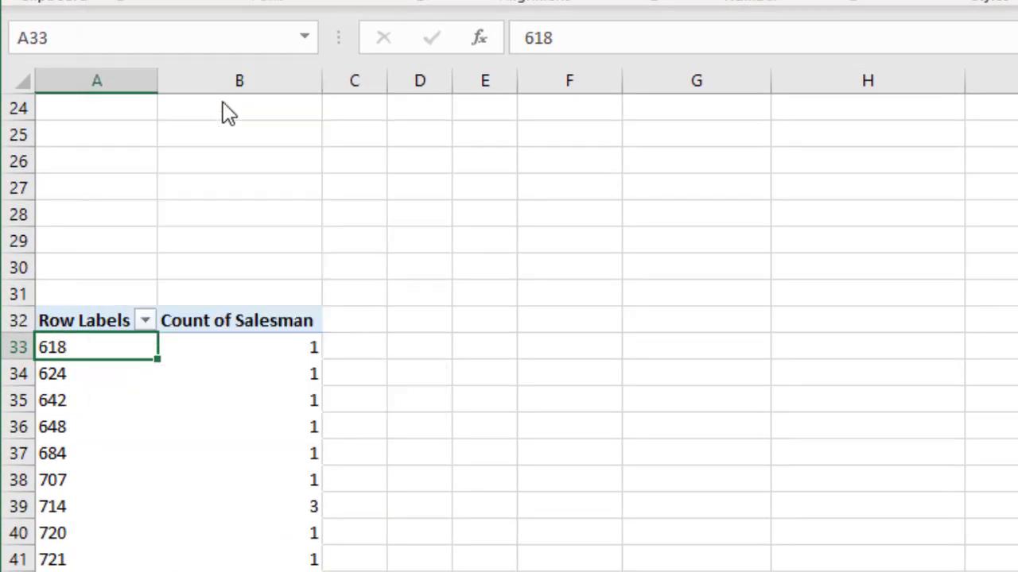
pyautogui.moveTo(221, 6); pyautogui.dragTo(908, 277)
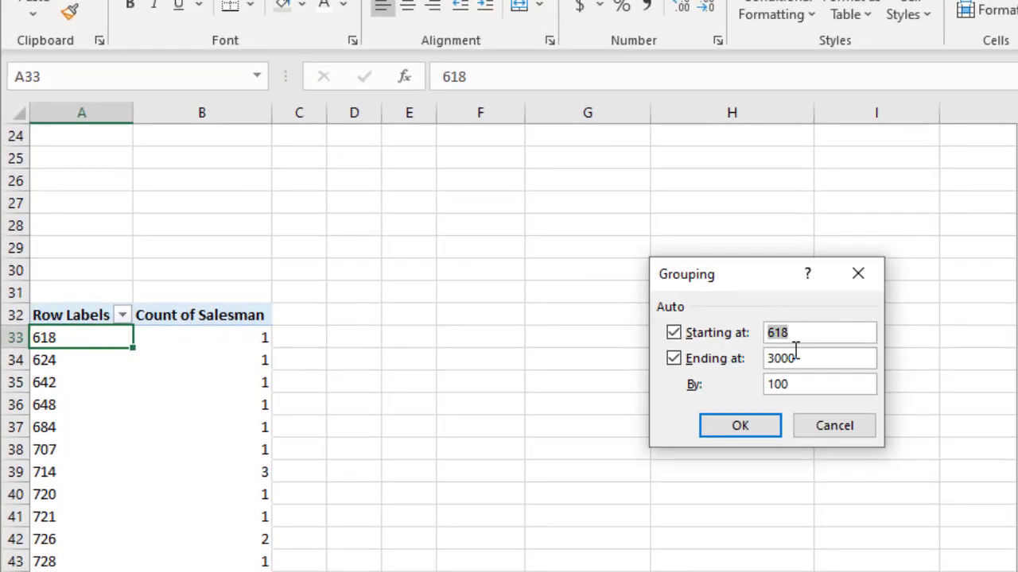
pyautogui.write('50')
pyautogui.press('Tab')
pyautogui.press('Tab')
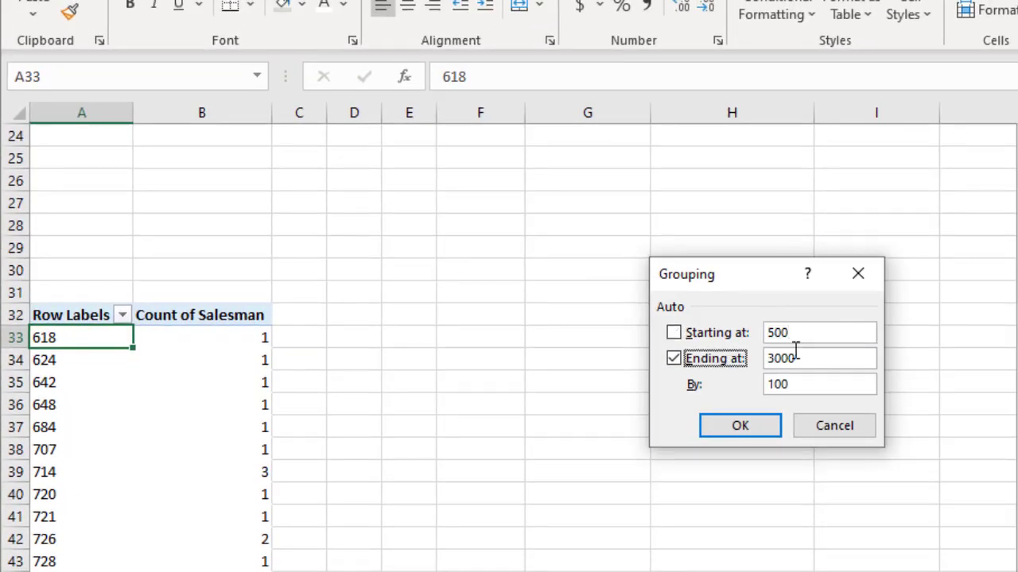
pyautogui.click(818, 387)
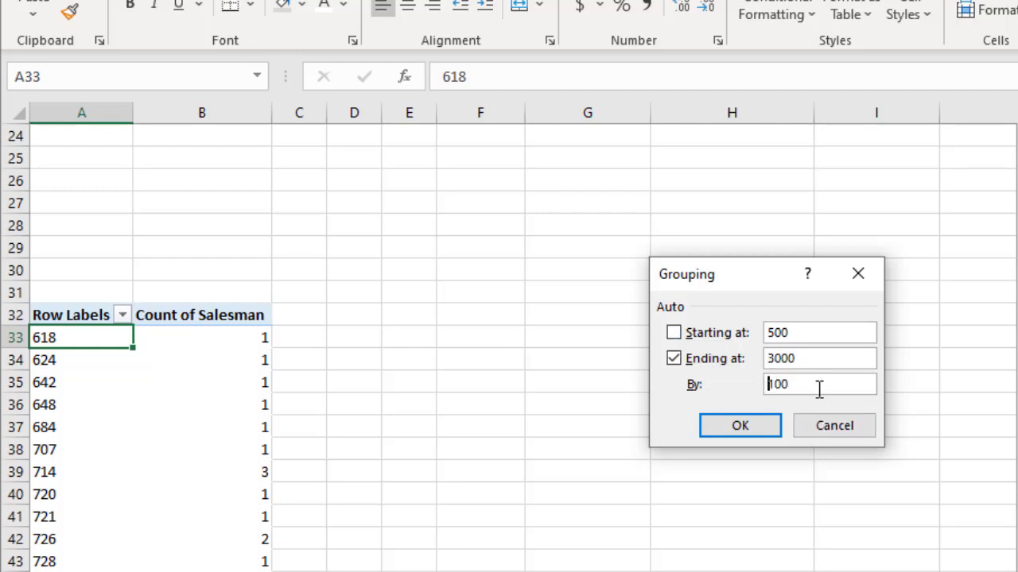
pyautogui.press('Return')
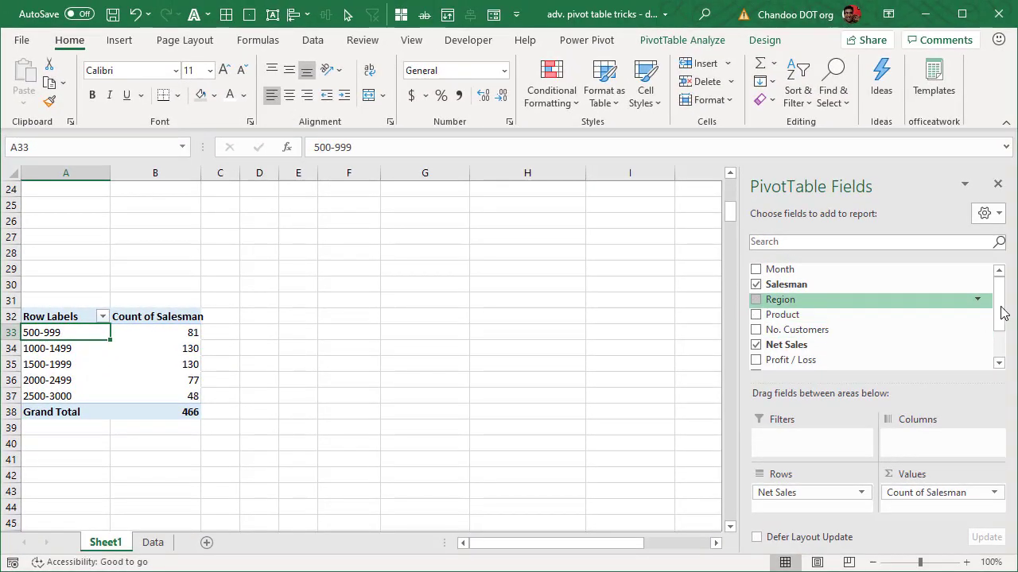
# Examine the salesman counts for the first three grouped Net Sales ranges
pyautogui.moveTo(1002, 313)
pyautogui.mouseDown()
pyautogui.moveTo(1003, 340)
pyautogui.moveTo(1001, 326)
pyautogui.mouseUp()
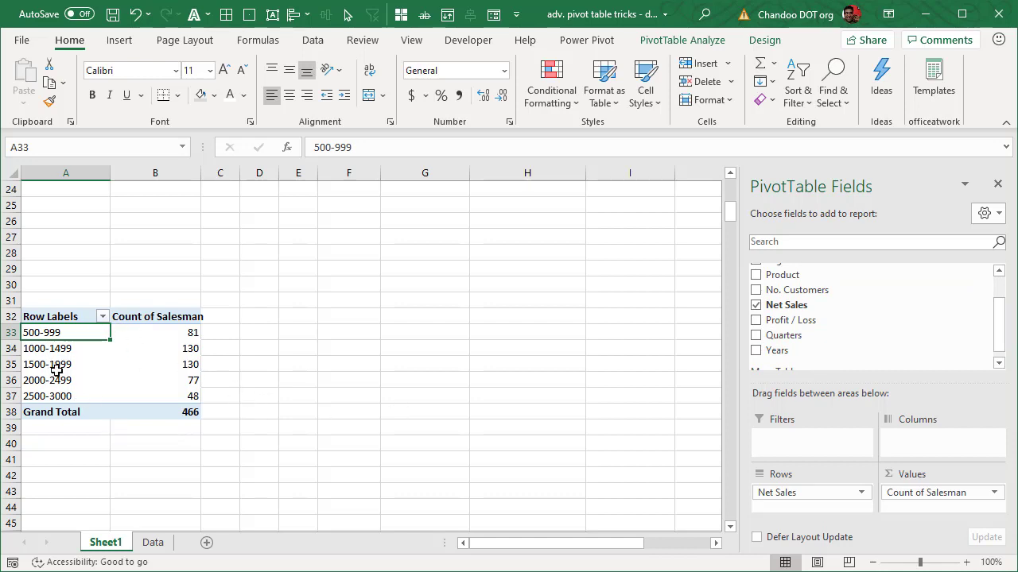
pyautogui.click(176, 334)
pyautogui.click(176, 349)
pyautogui.click(179, 364)
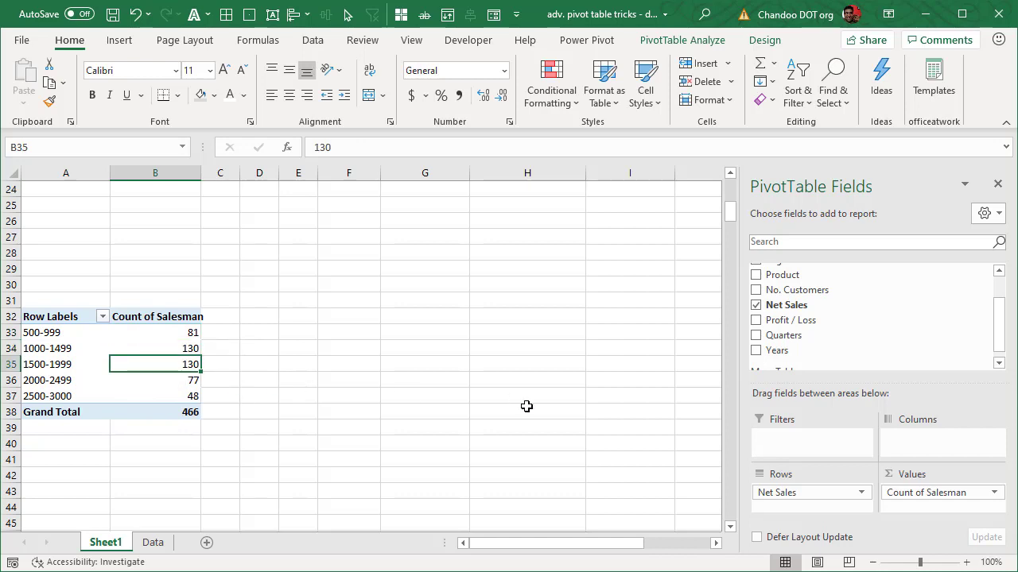
# Create a PivotTable from the Sales table on the Data sheet, placed on a new worksheet
pyautogui.click(230, 459)
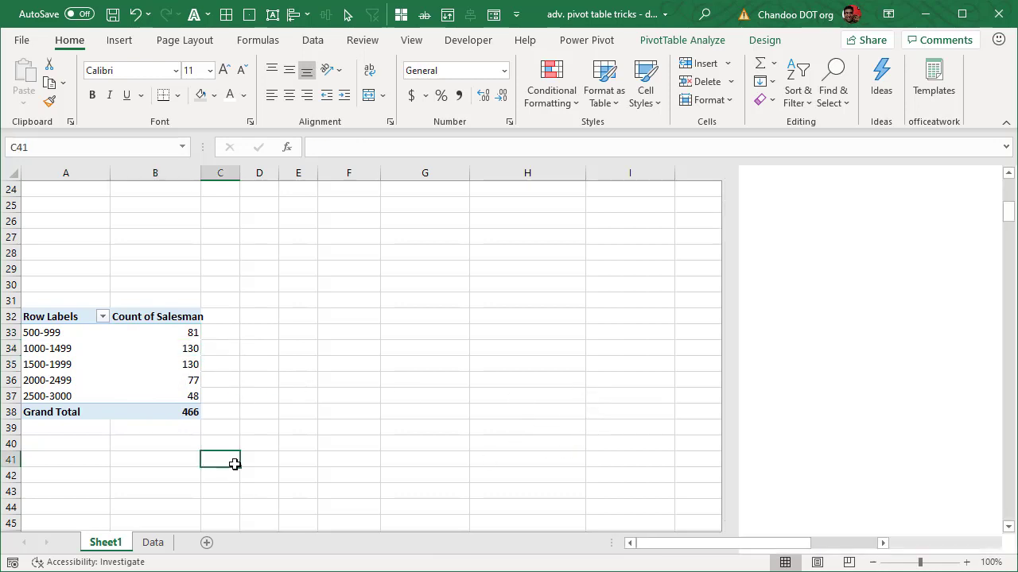
pyautogui.scroll(-6, 159, 397)
pyautogui.click(48, 366)
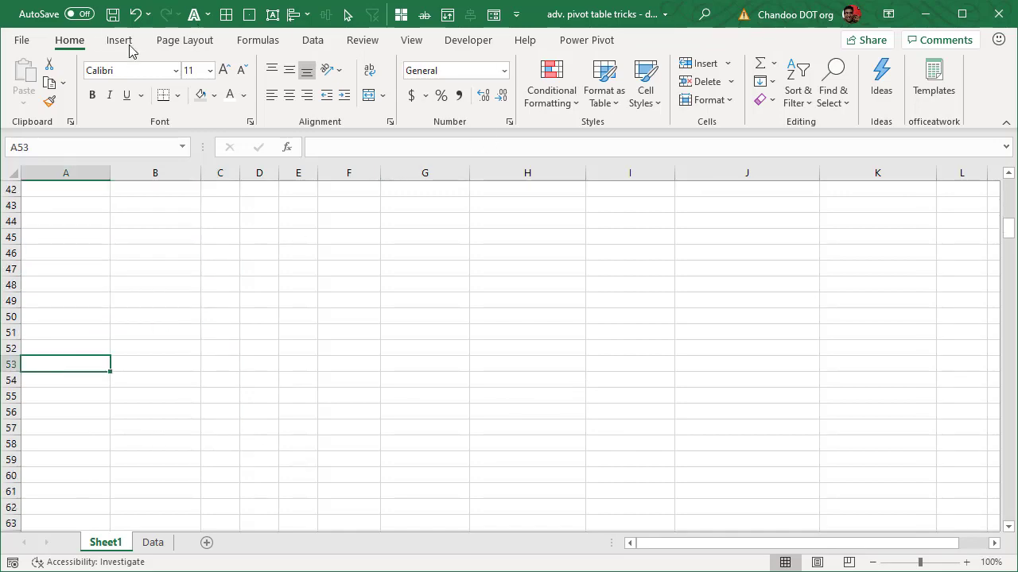
pyautogui.click(152, 542)
pyautogui.click(127, 259)
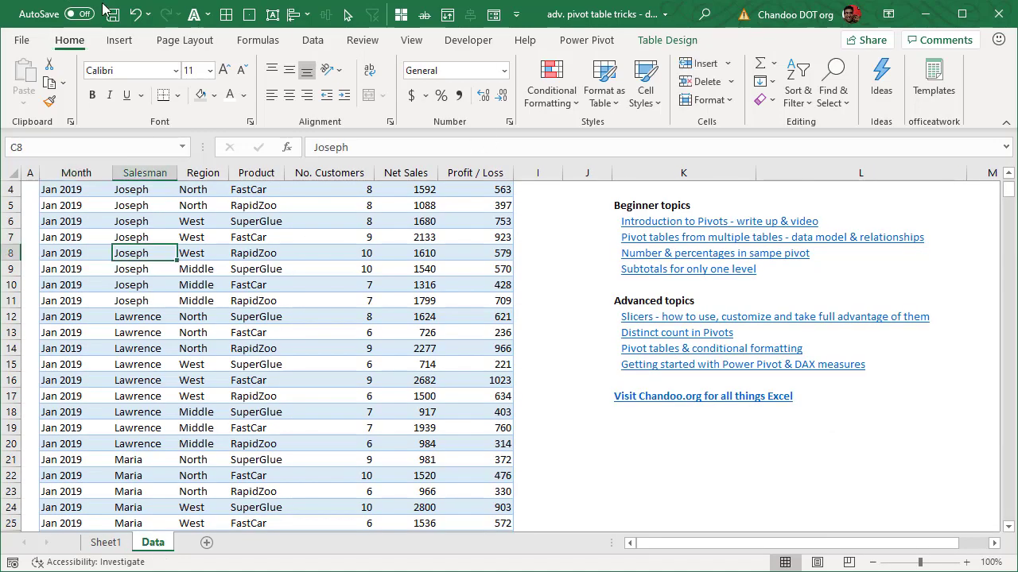
pyautogui.click(120, 40)
pyautogui.click(29, 79)
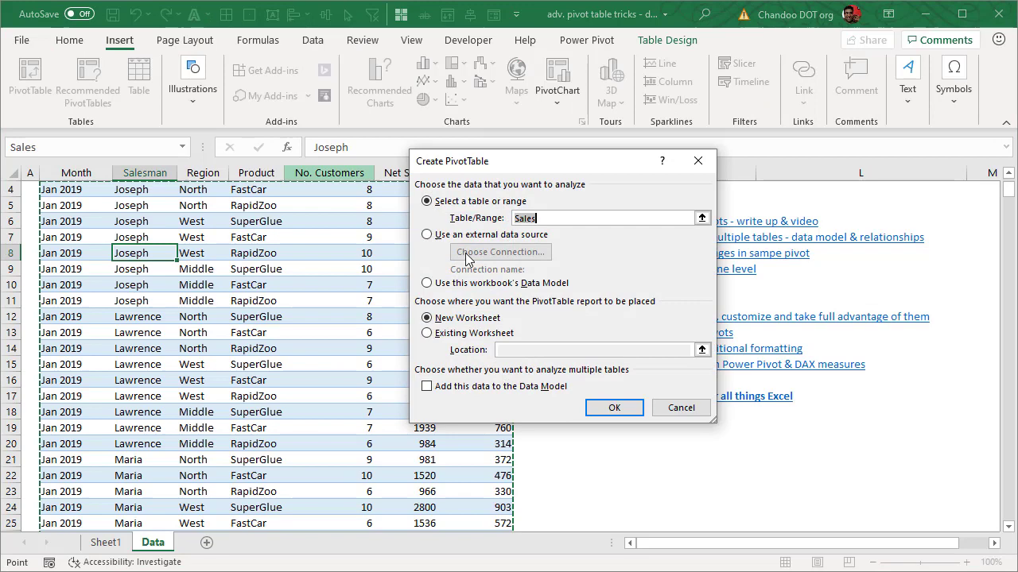
pyautogui.click(614, 408)
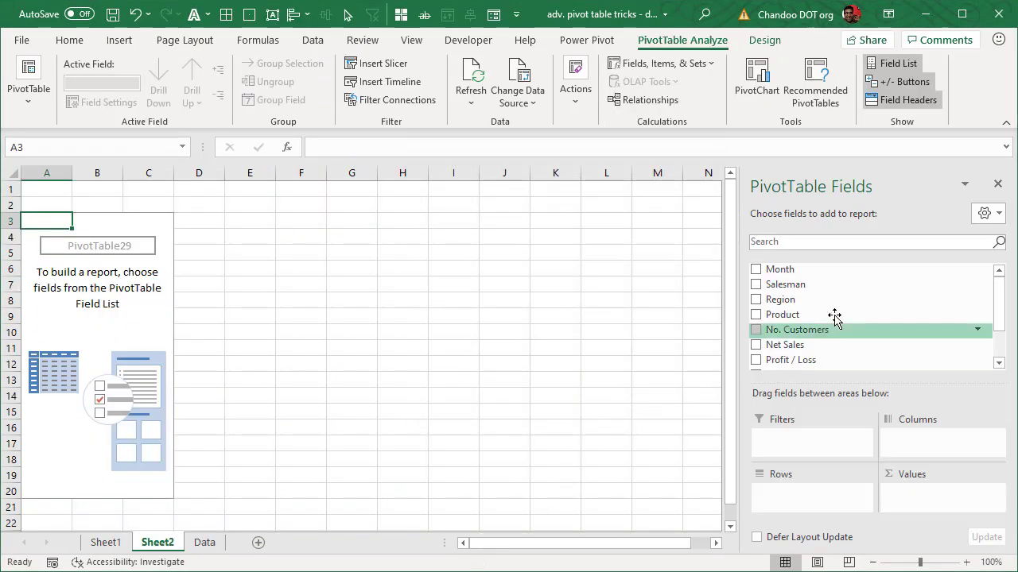
# Add Salesman to the rows and Net Sales and Profit / Loss to the values of the new PivotTable
pyautogui.moveTo(791, 287); pyautogui.dragTo(823, 500)
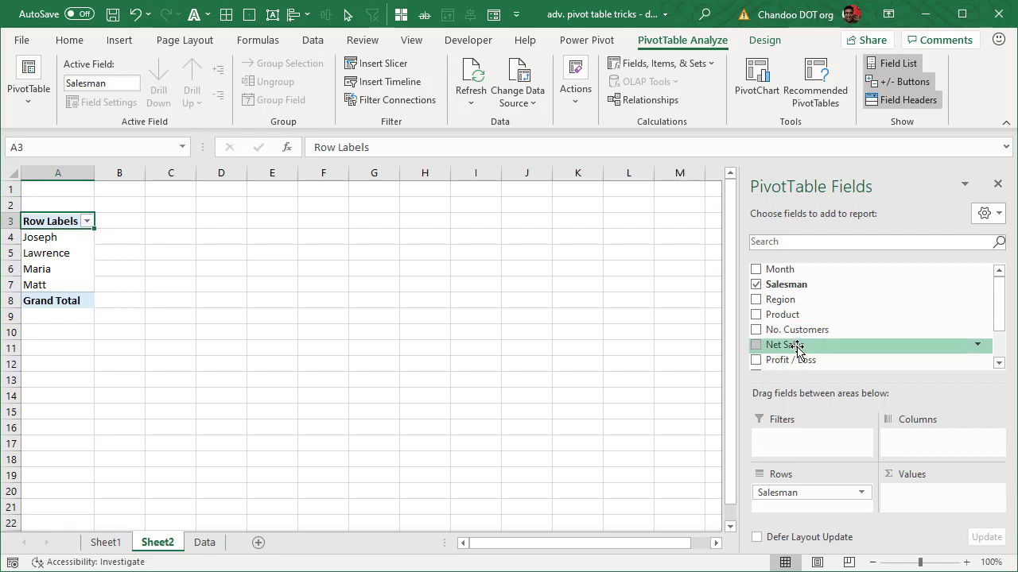
pyautogui.moveTo(787, 345); pyautogui.dragTo(950, 501)
pyautogui.moveTo(799, 364); pyautogui.dragTo(904, 506)
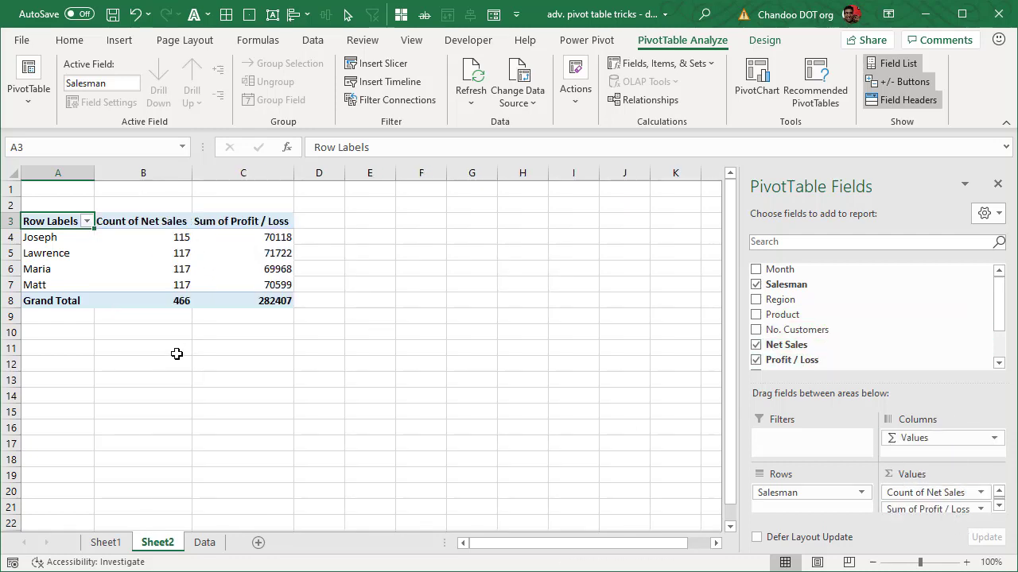
# Group the last two salesmen, in A6:A7, and check the field list for the added grouping field
pyautogui.click(43, 268)
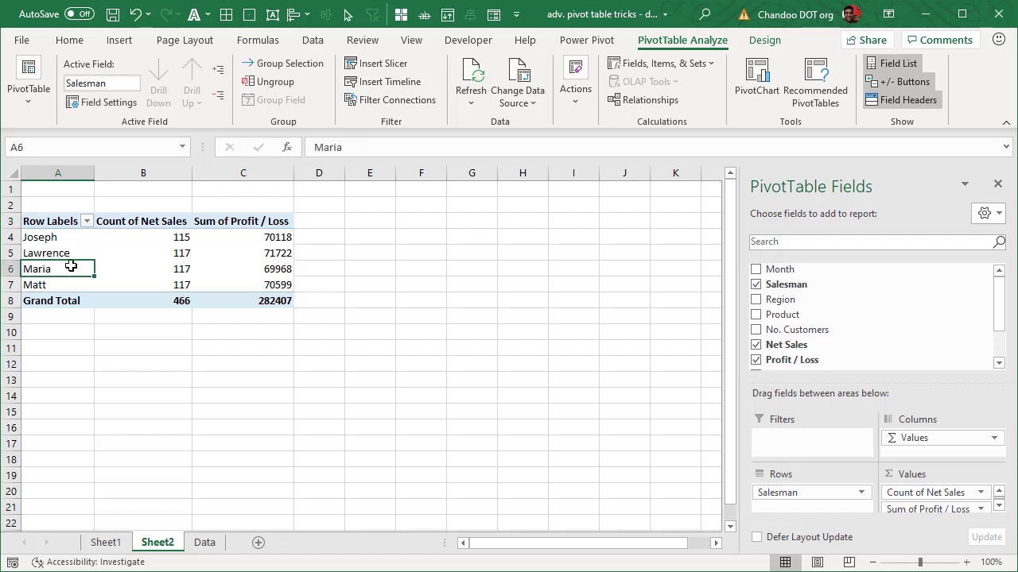
pyautogui.moveTo(71, 267); pyautogui.dragTo(73, 282)
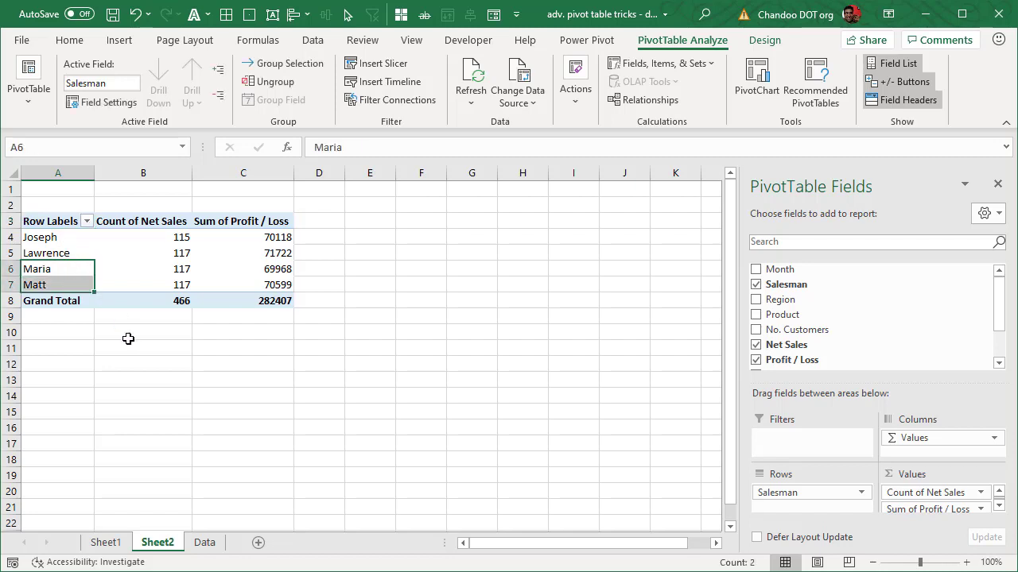
pyautogui.rightClick(76, 268)
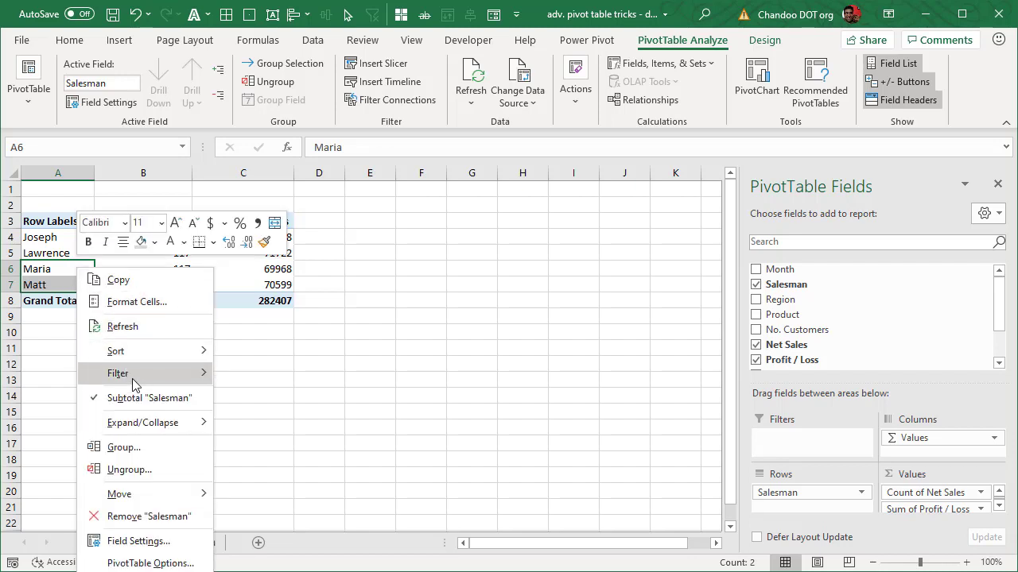
pyautogui.click(154, 443)
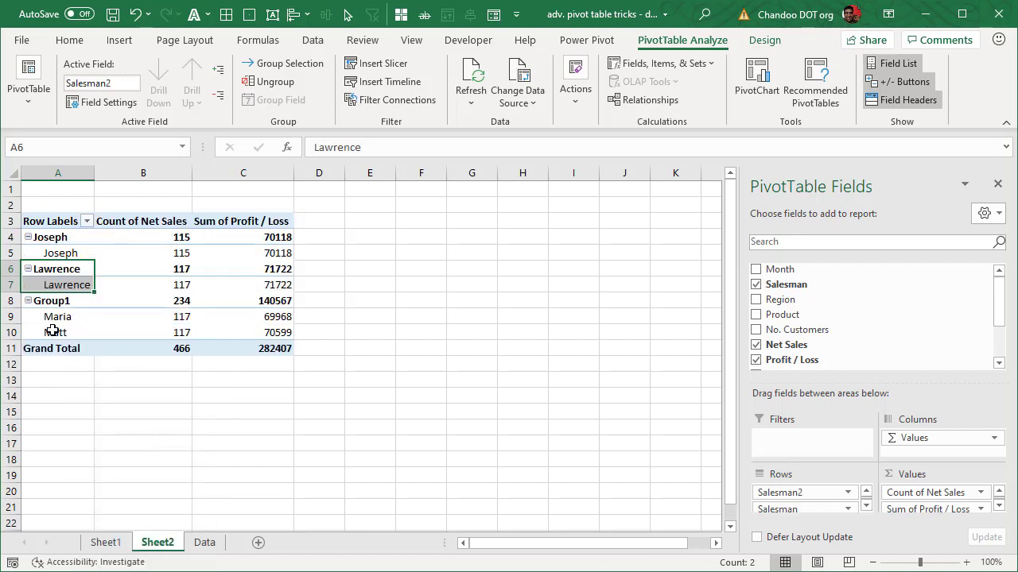
pyautogui.click(61, 303)
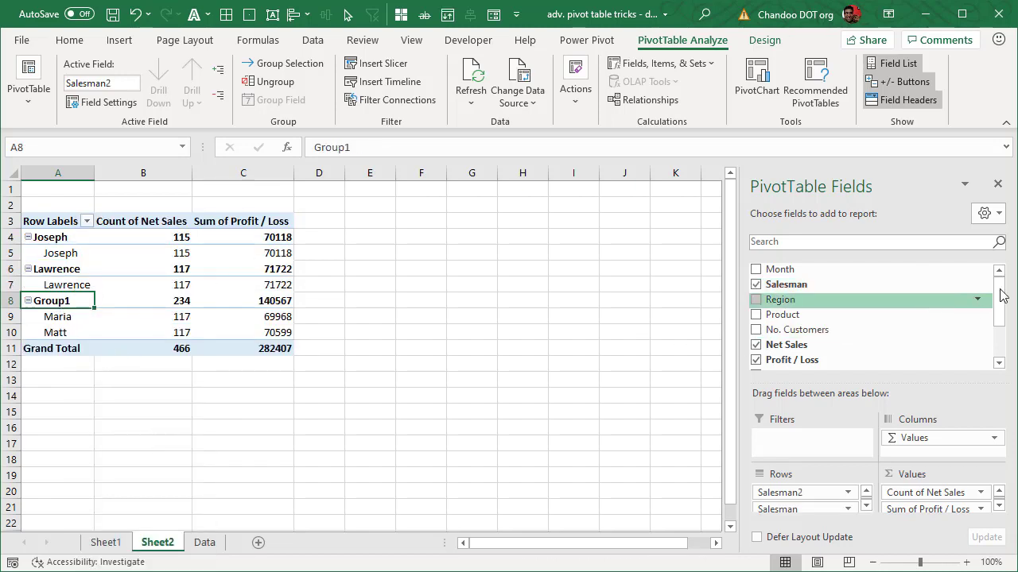
pyautogui.scroll(-2, 1006, 306)
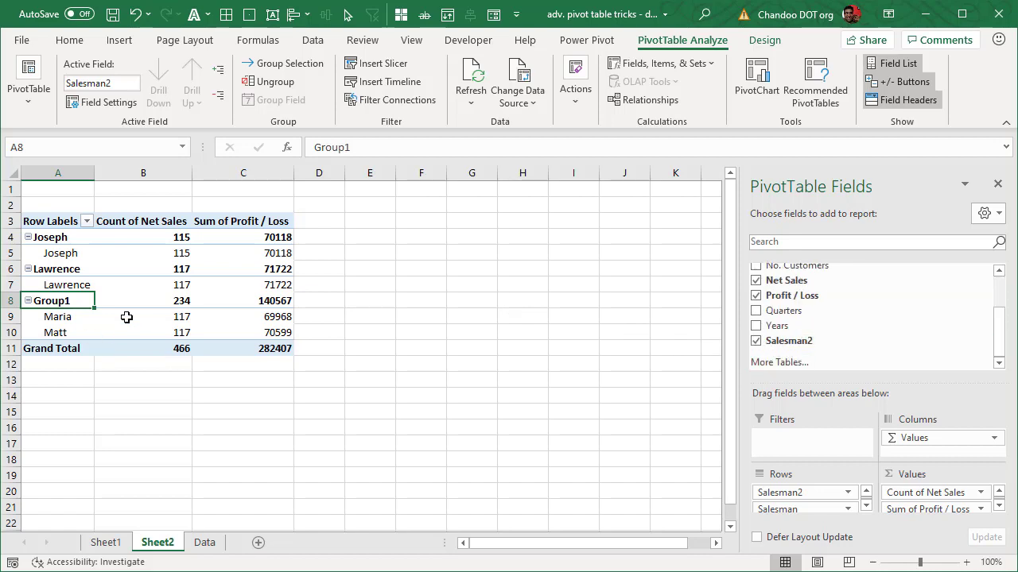
# Group the two remaining salesmen, in A5 and A7, into a second group
pyautogui.click(66, 281)
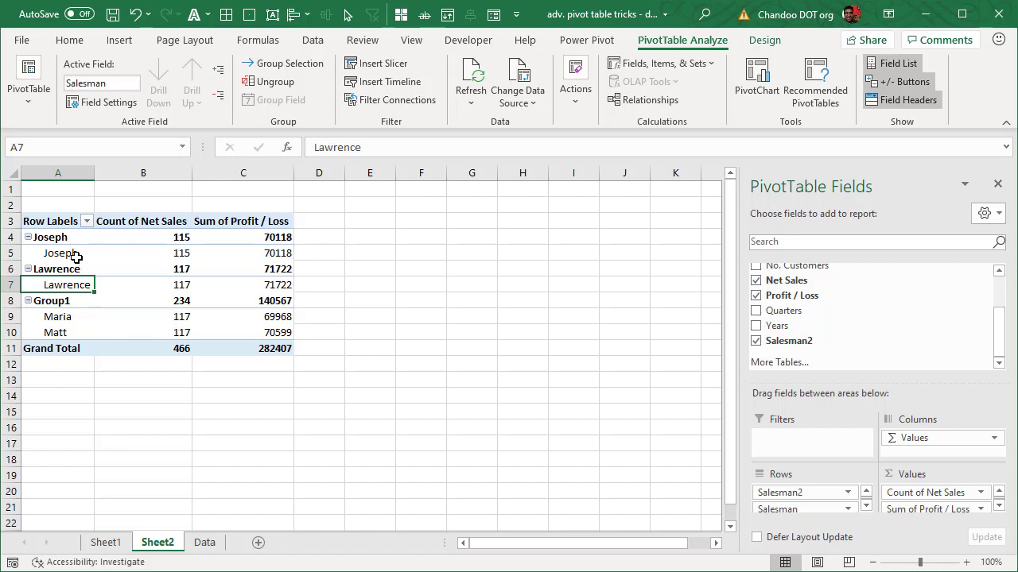
pyautogui.keyDown('ctrl'); pyautogui.click(76, 256); pyautogui.keyUp('ctrl')
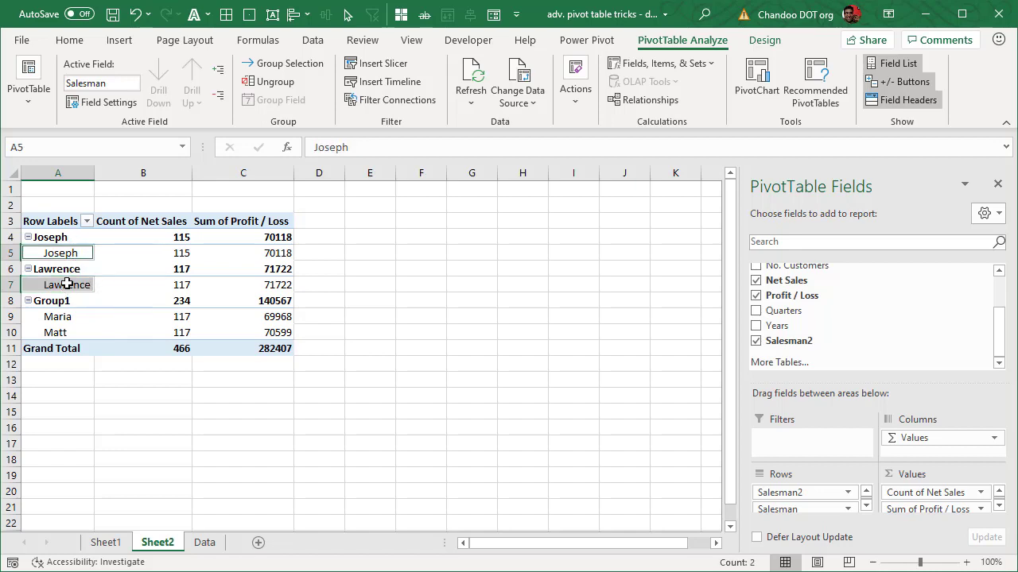
pyautogui.rightClick(67, 284)
pyautogui.click(134, 459)
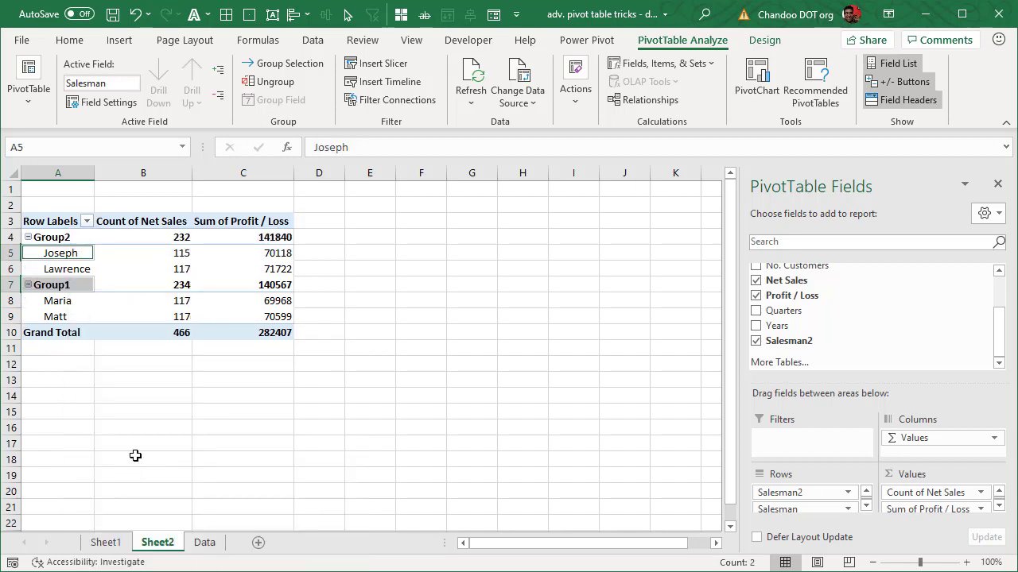
# Collapse and re-expand Group1 in A7, and rename that group as Team M
pyautogui.doubleClick(78, 284)
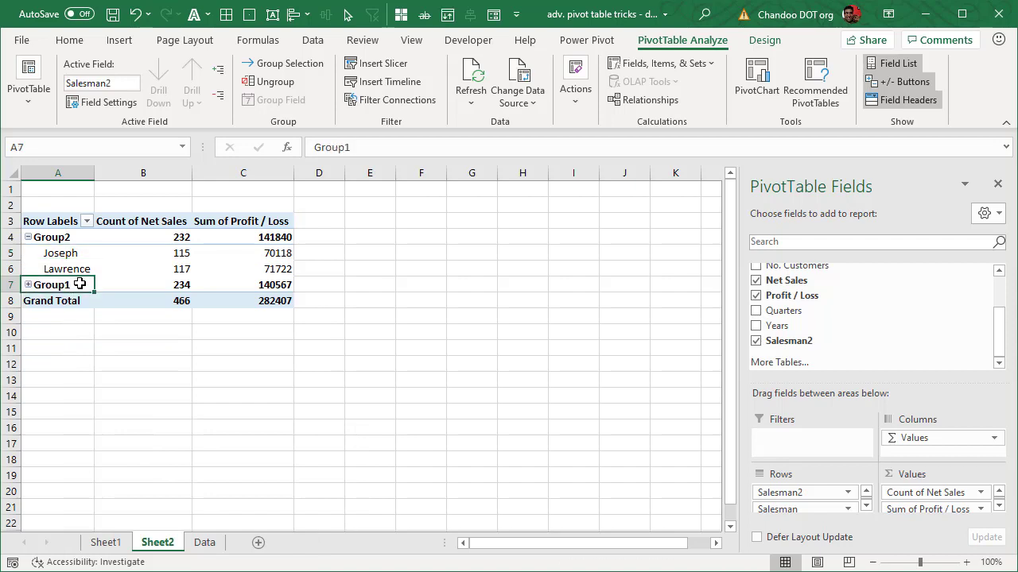
pyautogui.doubleClick(60, 284)
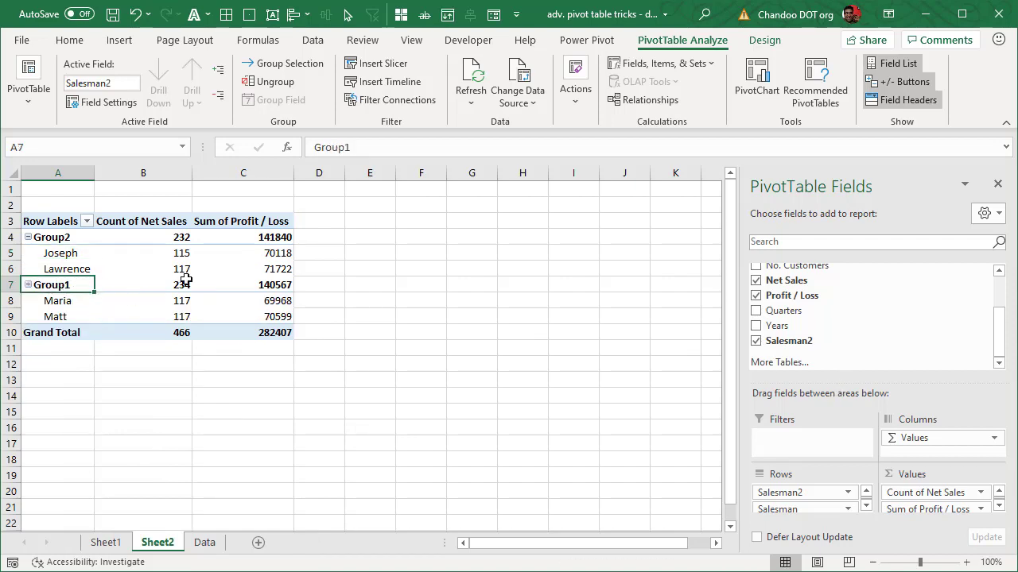
pyautogui.moveTo(185, 280)
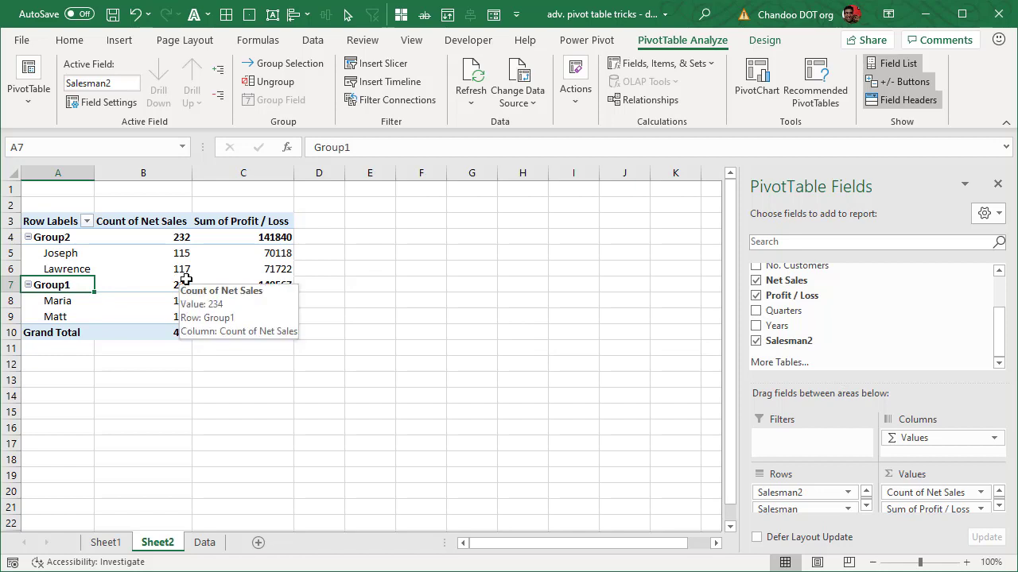
pyautogui.write('M')
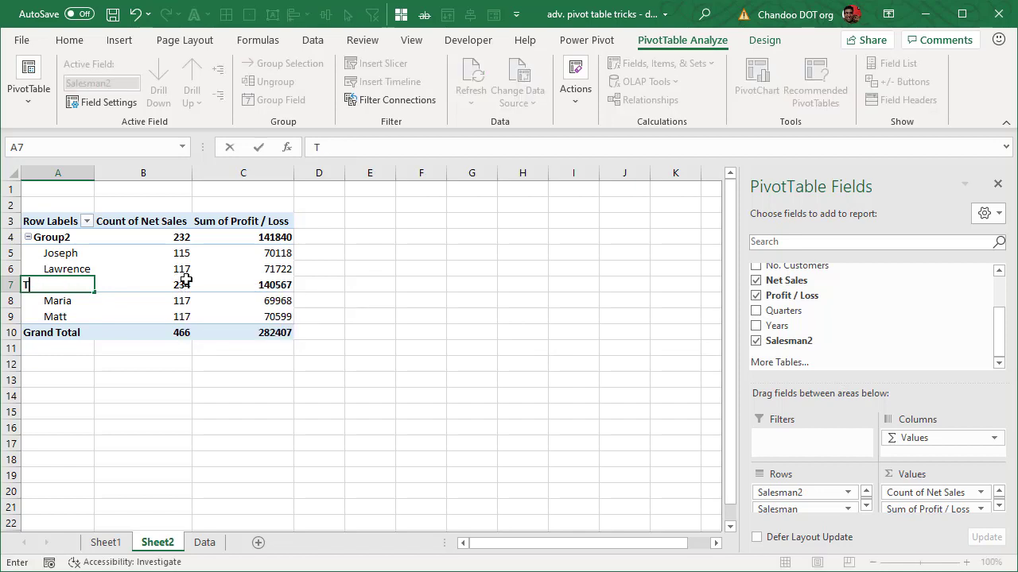
pyautogui.write('eam M')
pyautogui.press('Return')
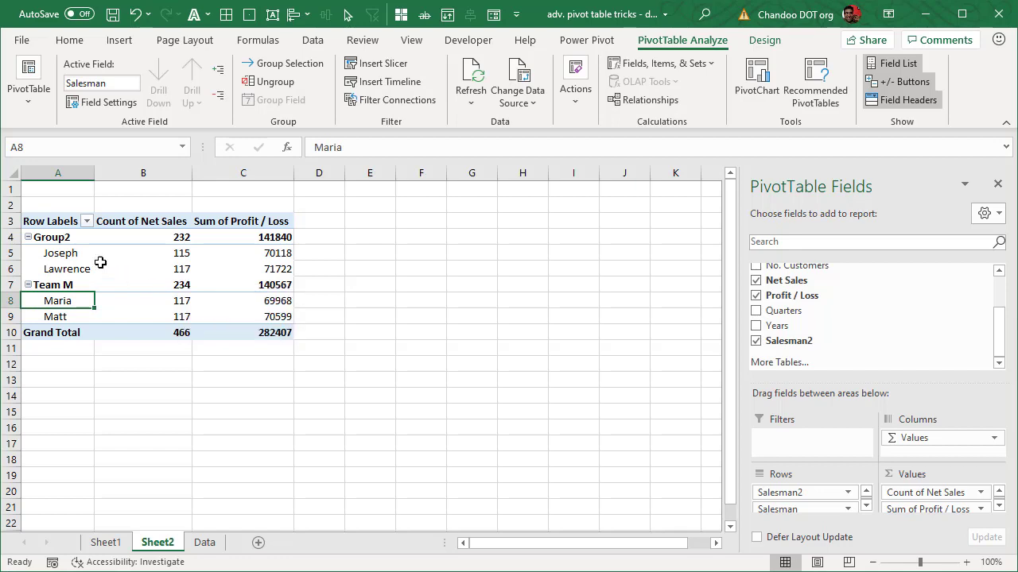
# Rename Group2 in A4 as Team JL
pyautogui.click(50, 231)
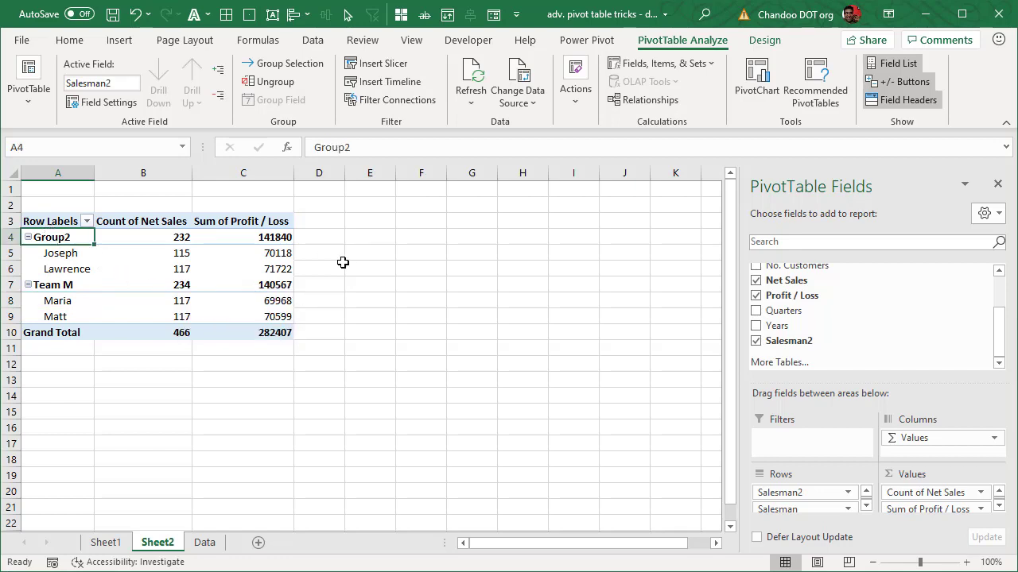
pyautogui.write('Team JL')
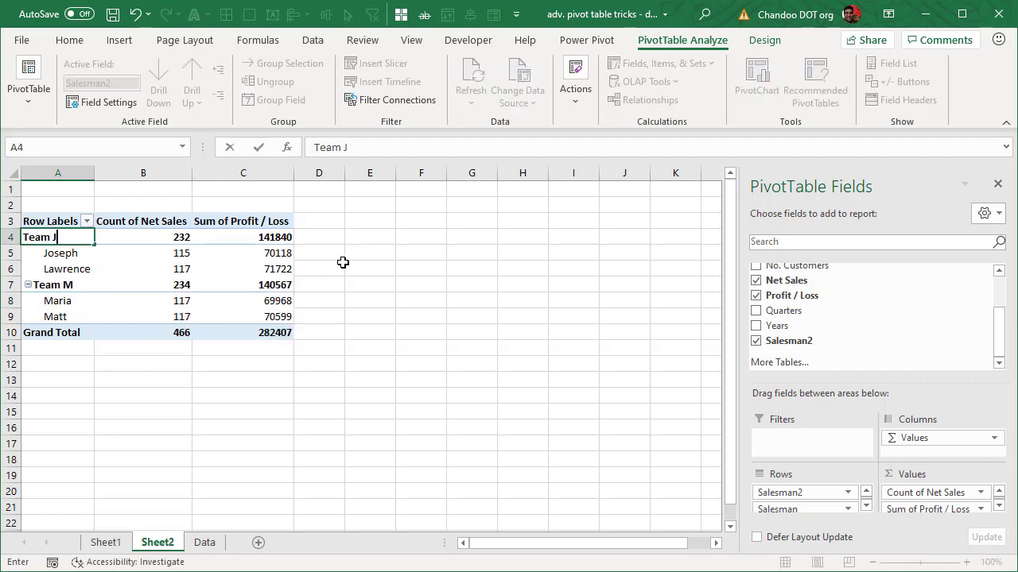
pyautogui.press('Return')
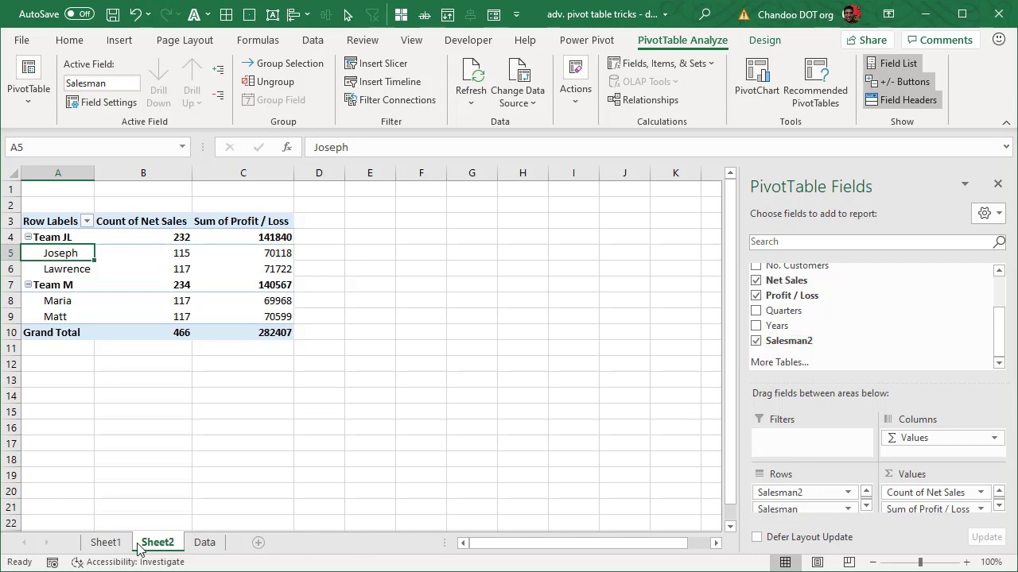
# Add a Salesman2 slicer to the sales-range PivotTable on Sheet1, and filter the table by Group1 and finally by Group2
pyautogui.click(106, 542)
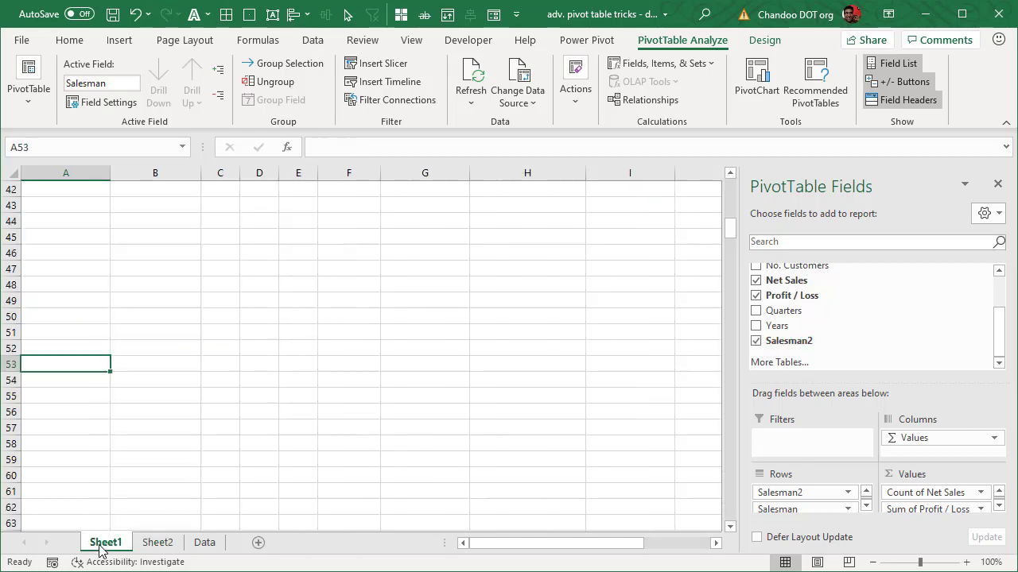
pyautogui.scroll(10, 158, 338)
pyautogui.scroll(-6, 157, 338)
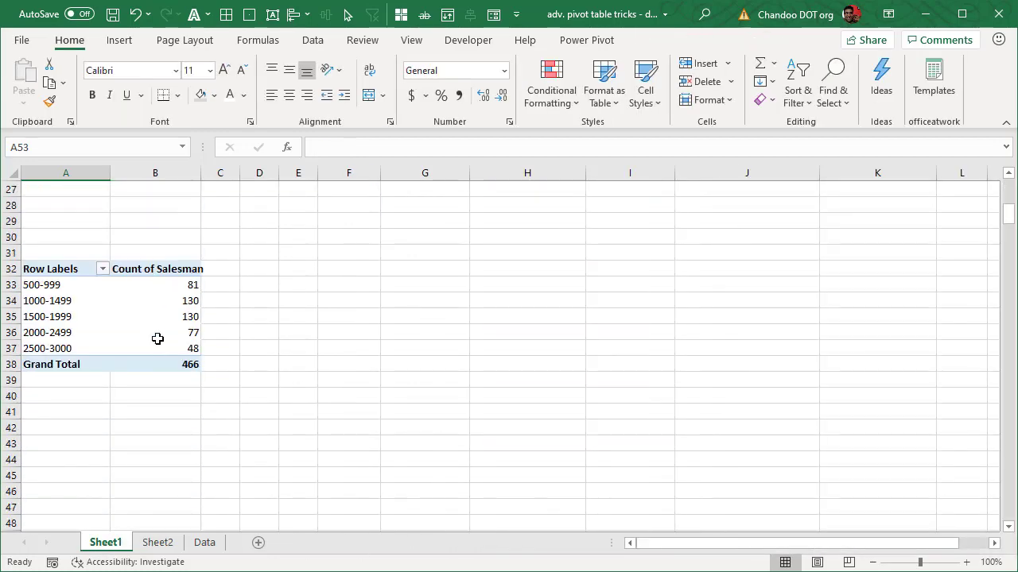
pyautogui.click(27, 303)
pyautogui.scroll(-2, 874, 356)
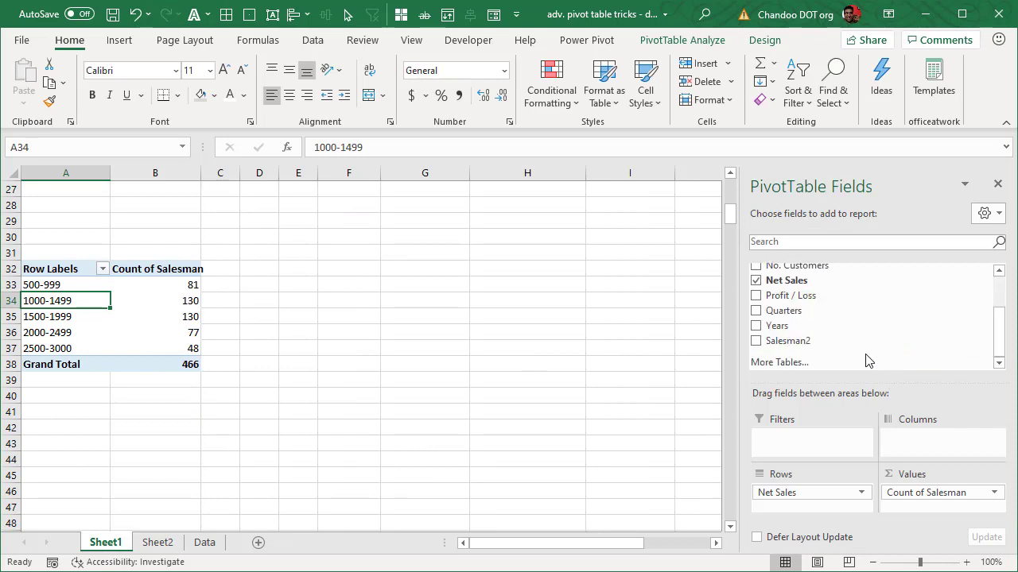
pyautogui.rightClick(778, 347)
pyautogui.click(811, 430)
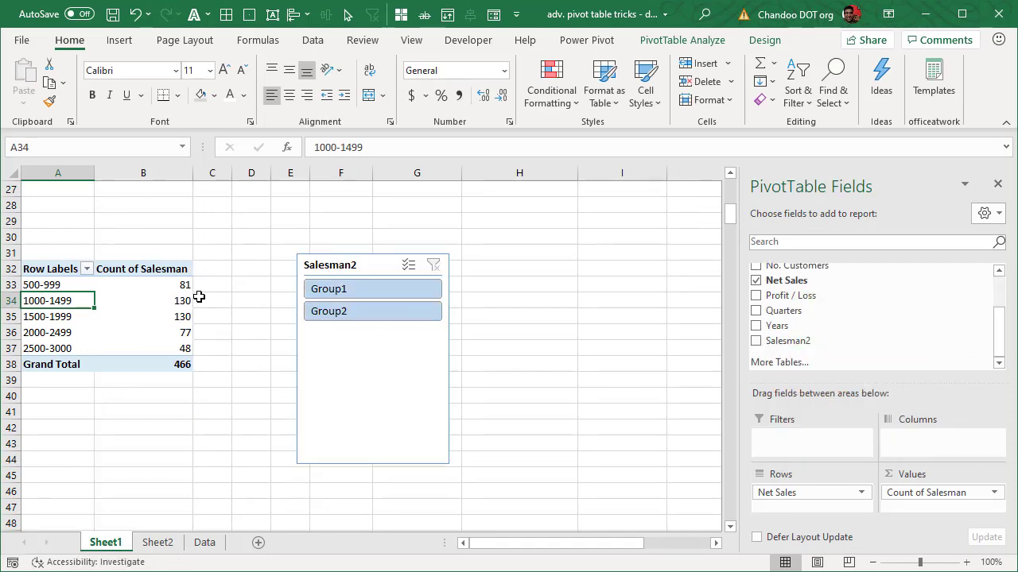
pyautogui.click(368, 296)
pyautogui.click(377, 313)
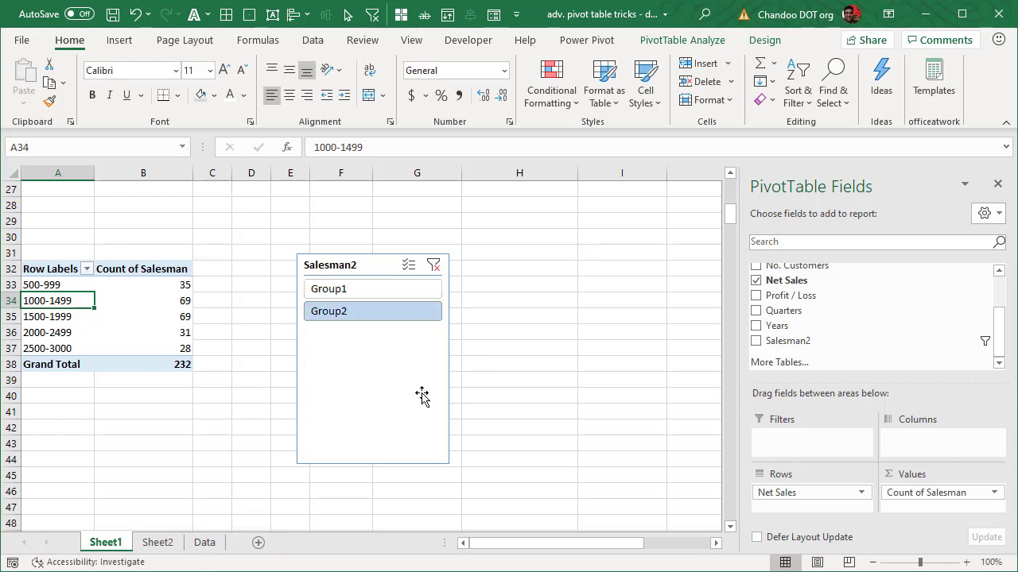
# Check the team labels in A4 and A7 on Sheet2, and compare them with Sheet1's slicer by switching between Group1 and Group2
pyautogui.click(158, 542)
pyautogui.click(54, 239)
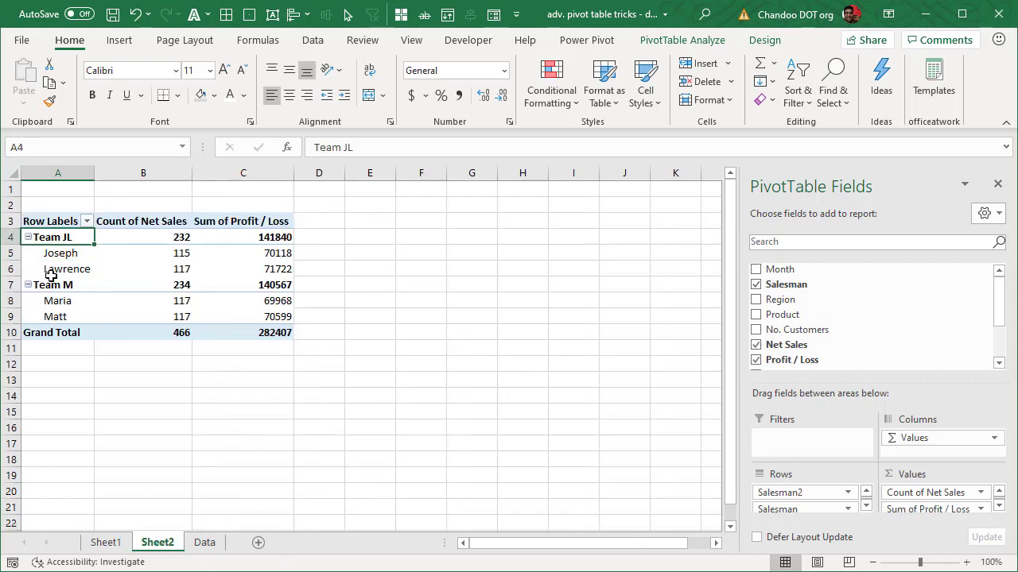
pyautogui.click(45, 285)
pyautogui.click(111, 542)
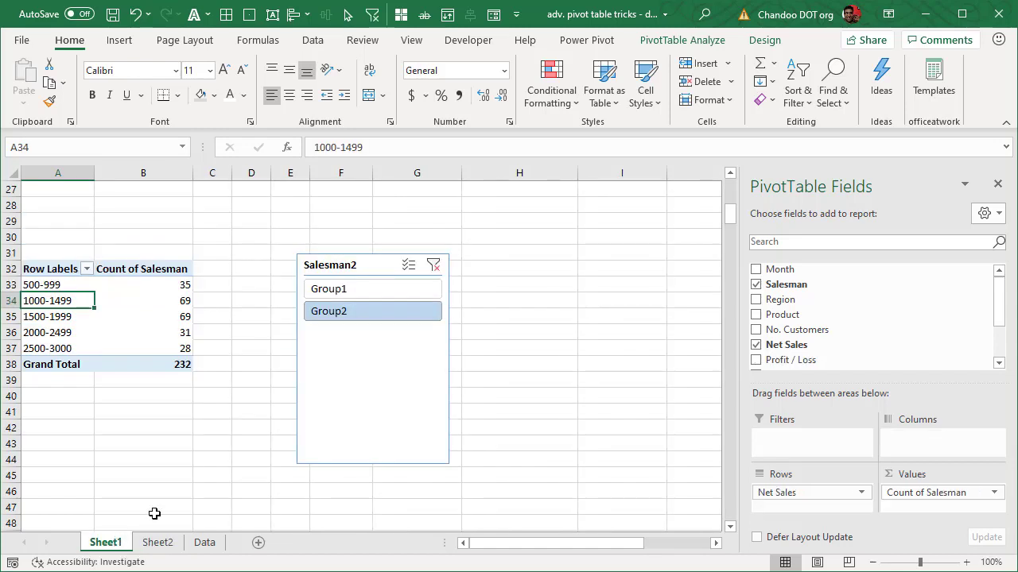
pyautogui.click(368, 291)
pyautogui.click(357, 313)
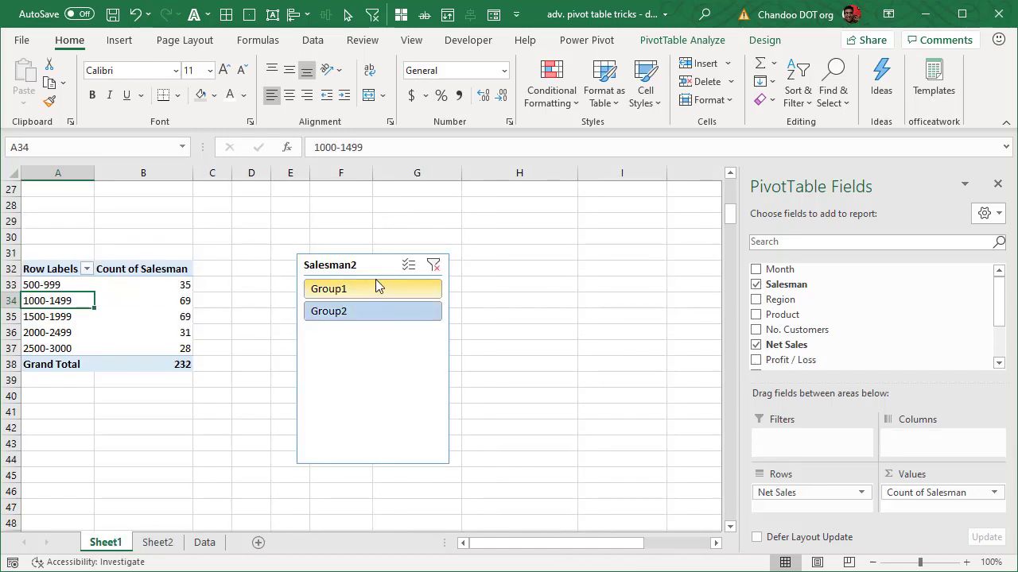
pyautogui.click(375, 289)
pyautogui.click(364, 313)
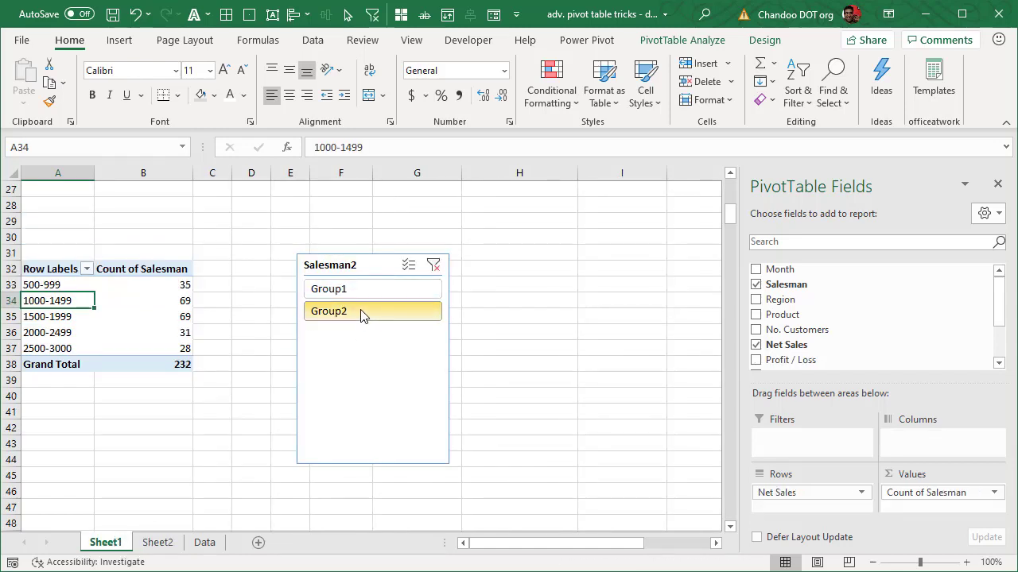